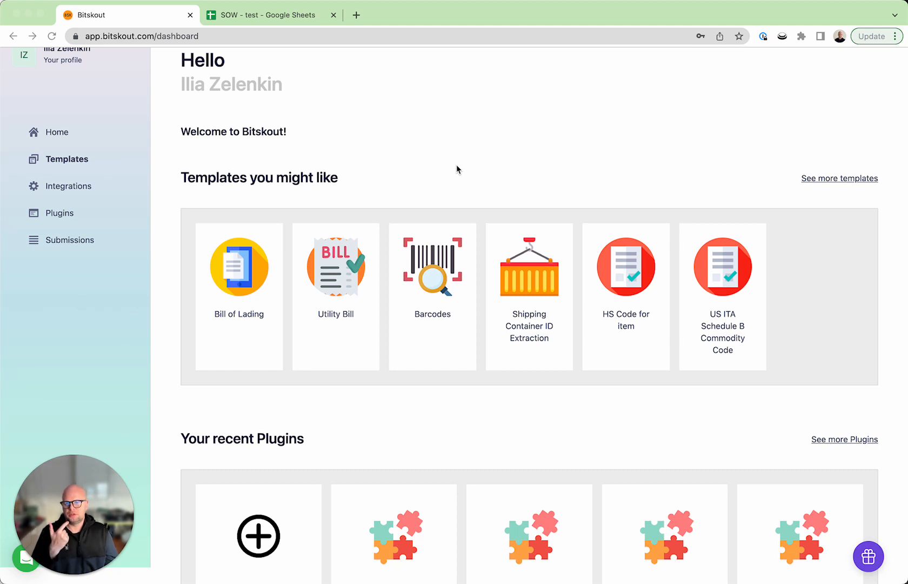
# Step: Check the column headers in the SOW - test spreadsheet, and return to Bitskout
pyautogui.click(277, 18)
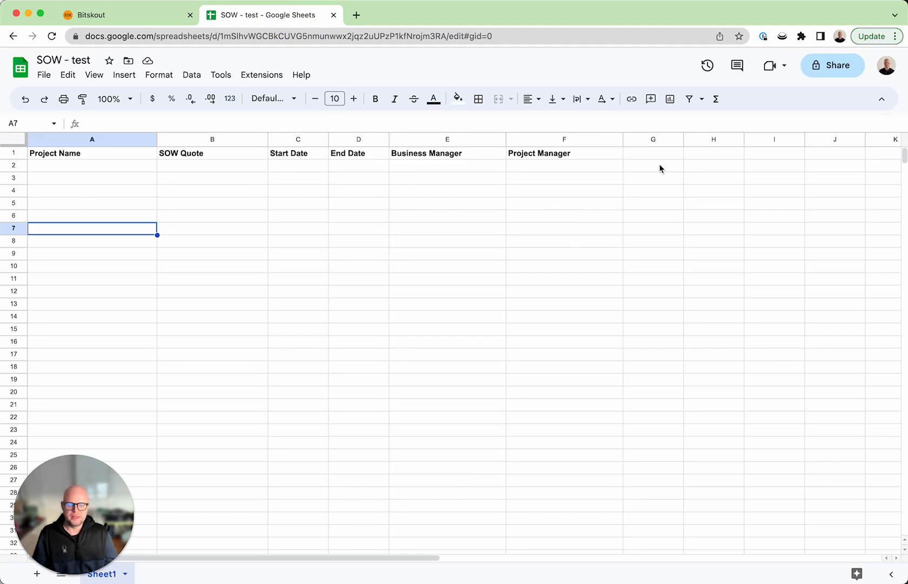
pyautogui.click(119, 17)
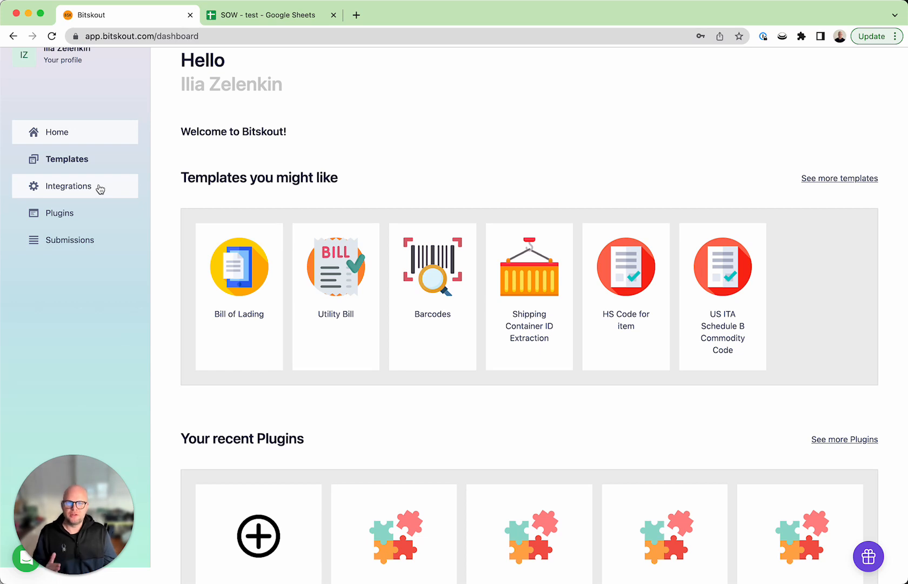
# Step: Start creating a new Extract plugin that takes its data from a file
pyautogui.click(67, 218)
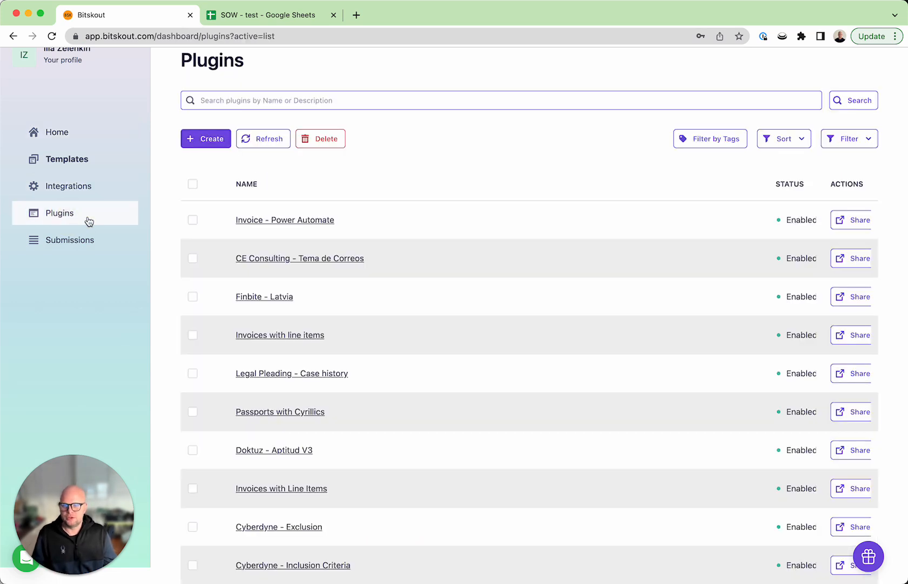
pyautogui.click(211, 142)
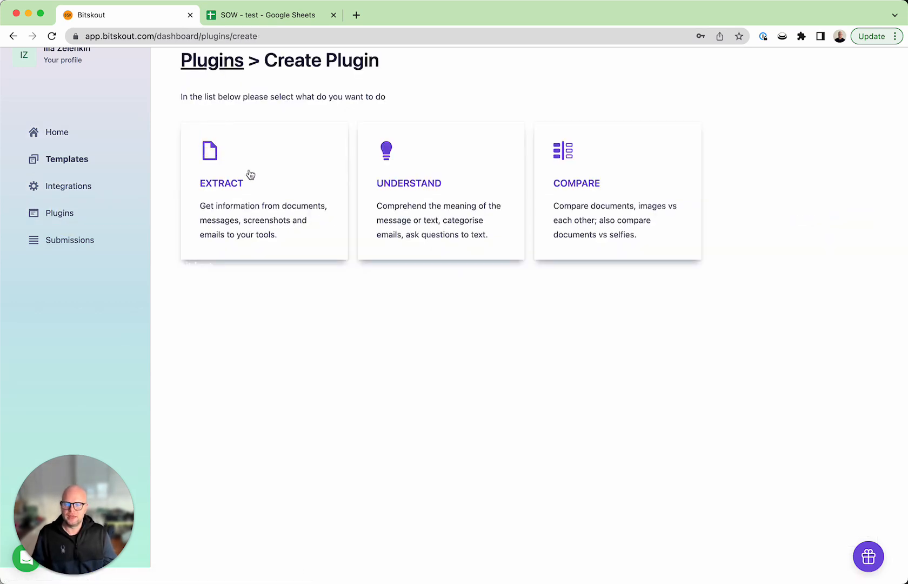
pyautogui.click(280, 207)
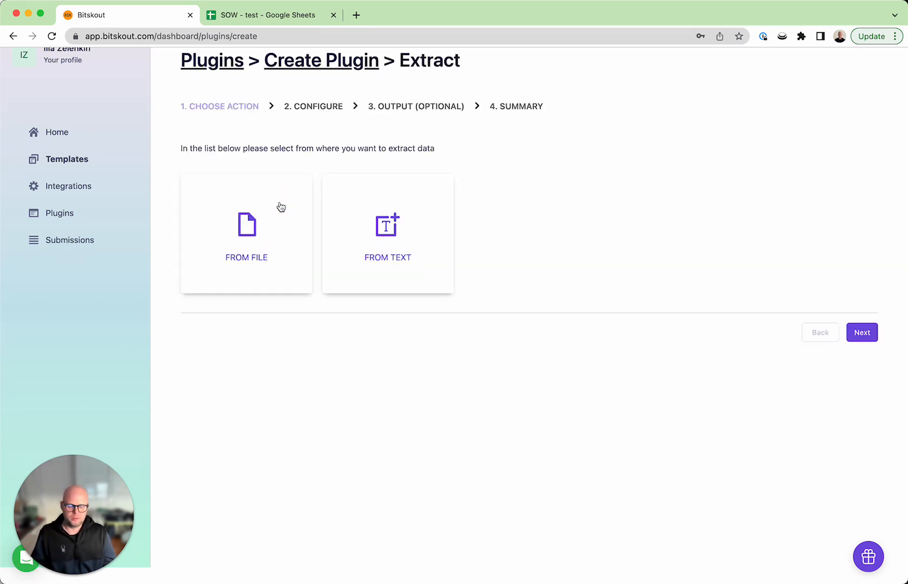
pyautogui.click(268, 231)
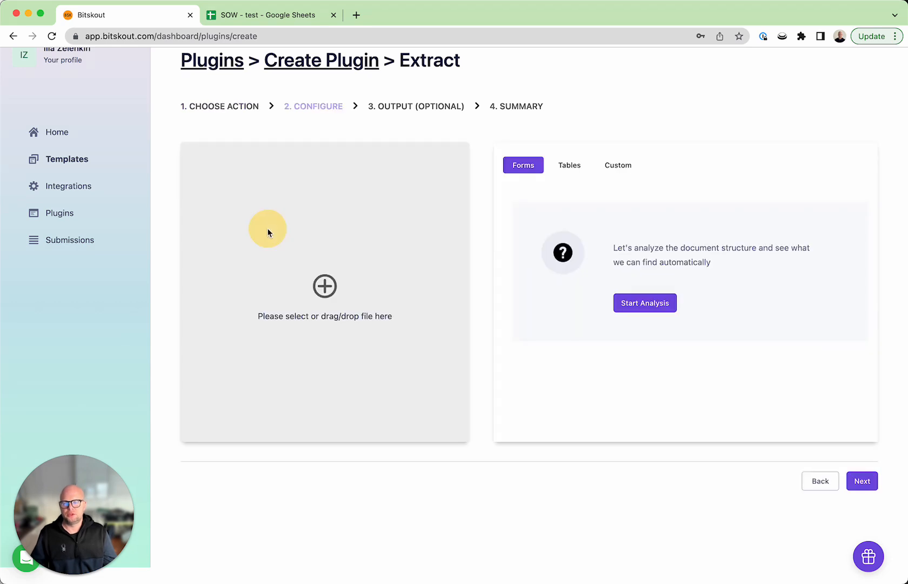
# Step: Upload IMG_9250.jpg from Downloads as the sample document and analyze its structure for form fields
pyautogui.click(334, 287)
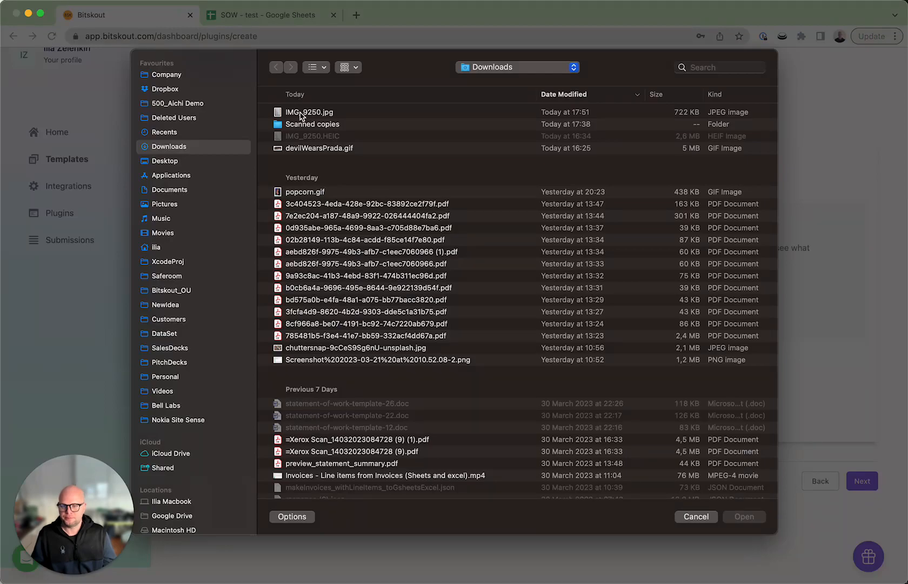
pyautogui.click(302, 112)
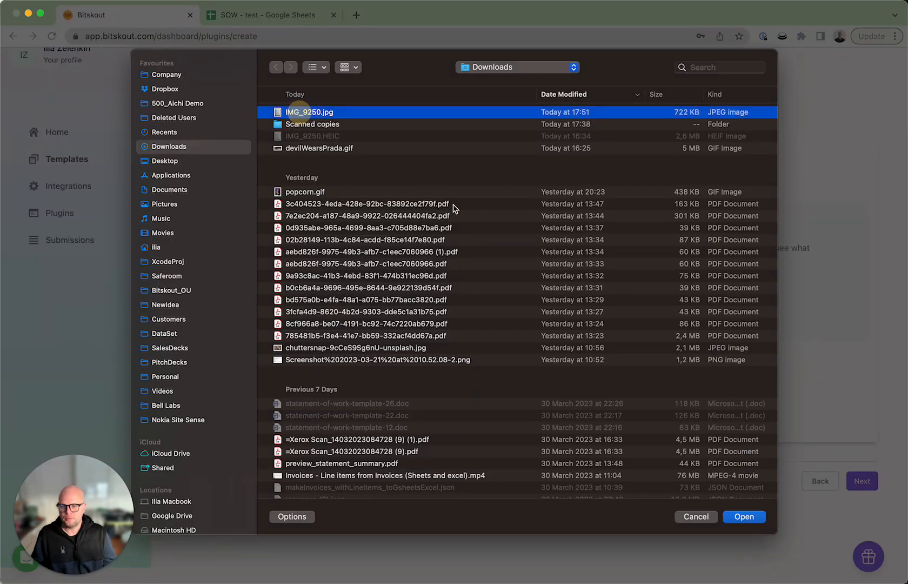
pyautogui.click(763, 515)
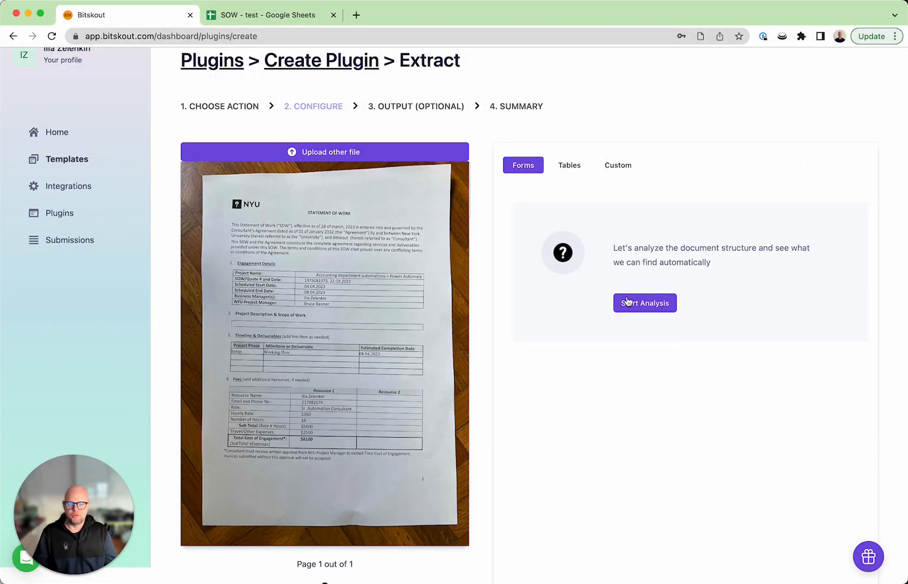
pyautogui.scroll(-2, 605, 222)
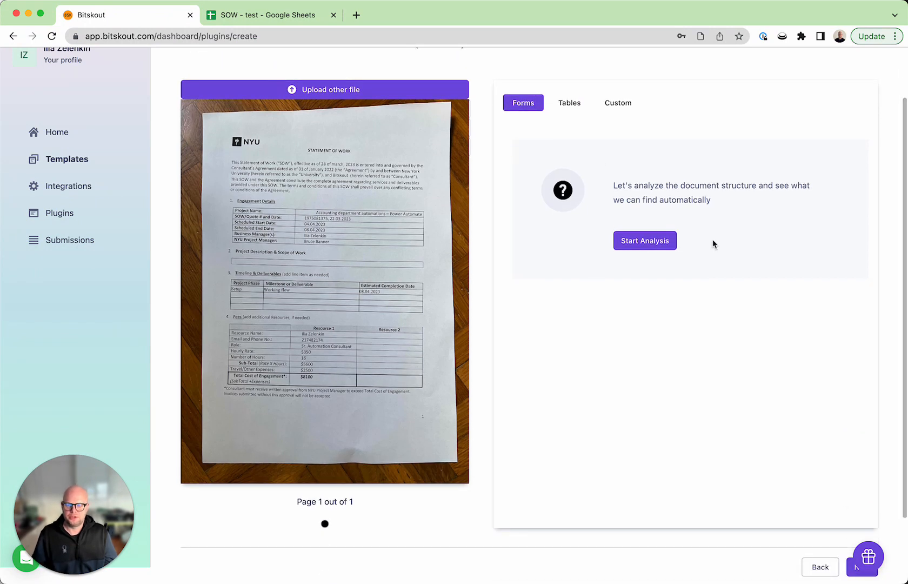
pyautogui.click(650, 246)
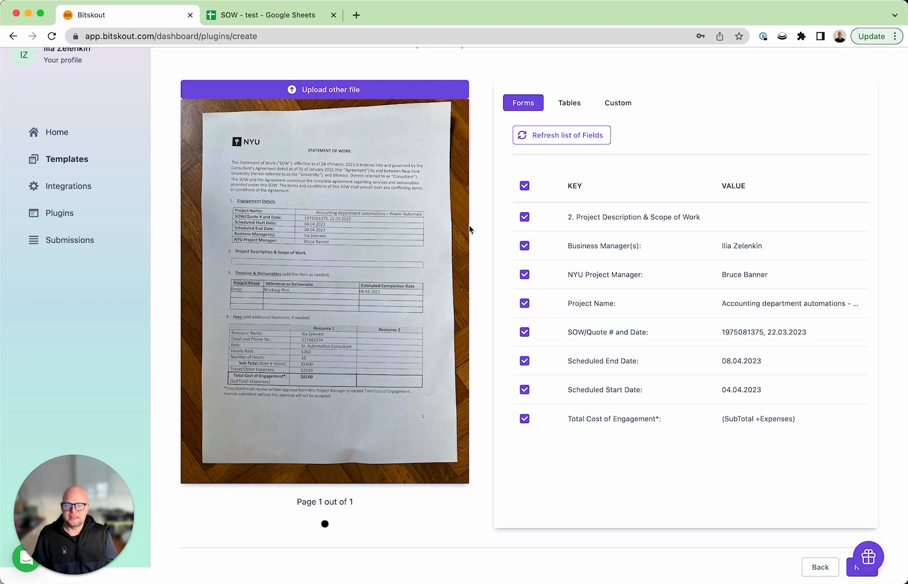
# Step: Analyze the sample document for tables and preview Extracted Table #1
pyautogui.click(569, 103)
pyautogui.click(643, 243)
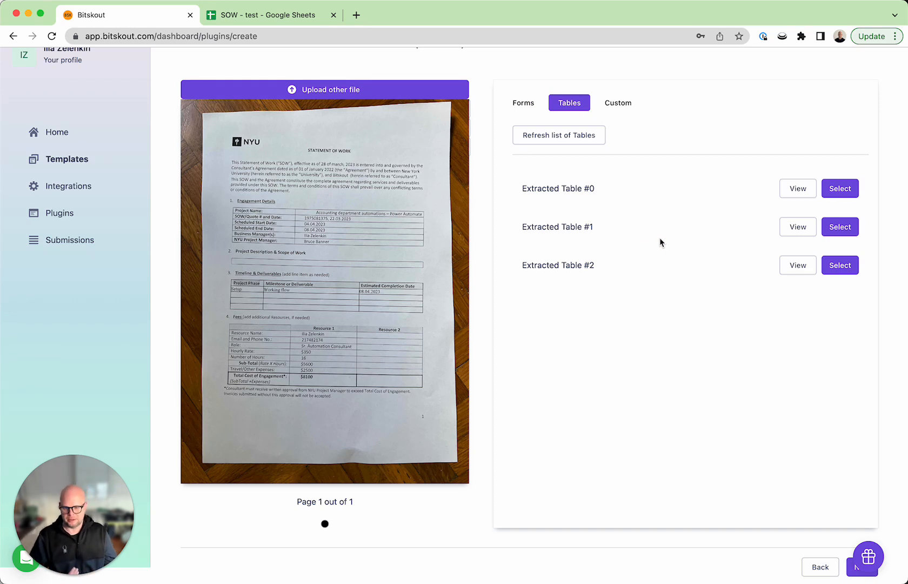
pyautogui.scroll(1, 660, 241)
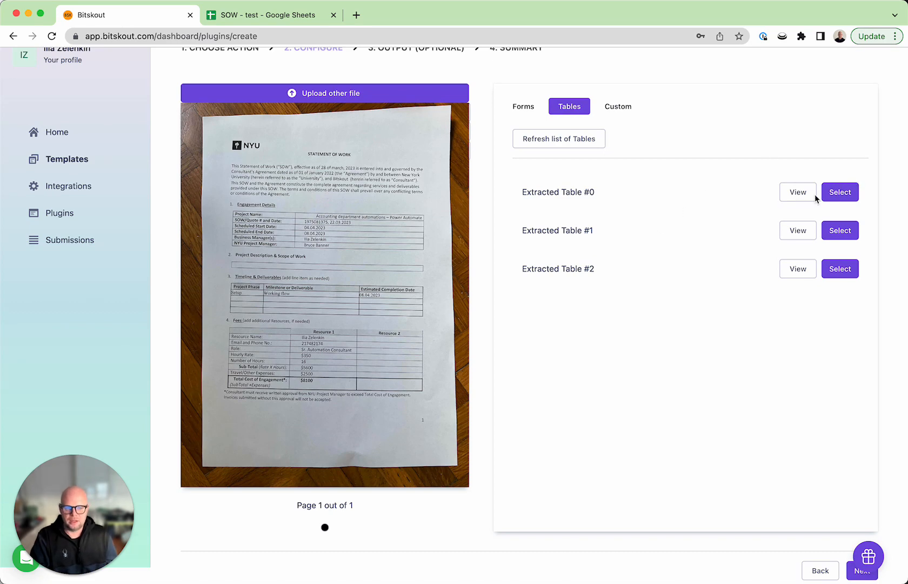
pyautogui.click(805, 230)
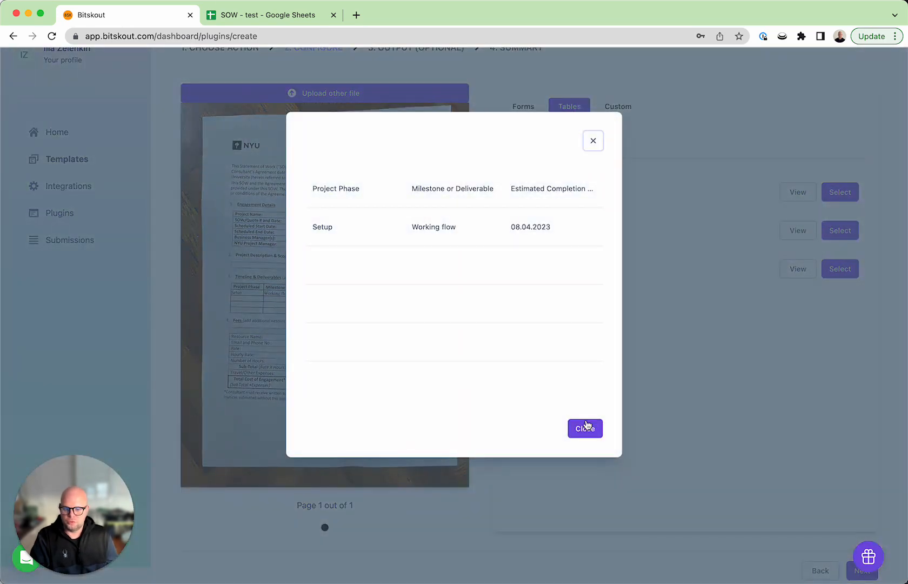
pyautogui.click(585, 426)
# Step: Select Extracted Table #2 for extraction and review the checked form fields
pyautogui.click(846, 276)
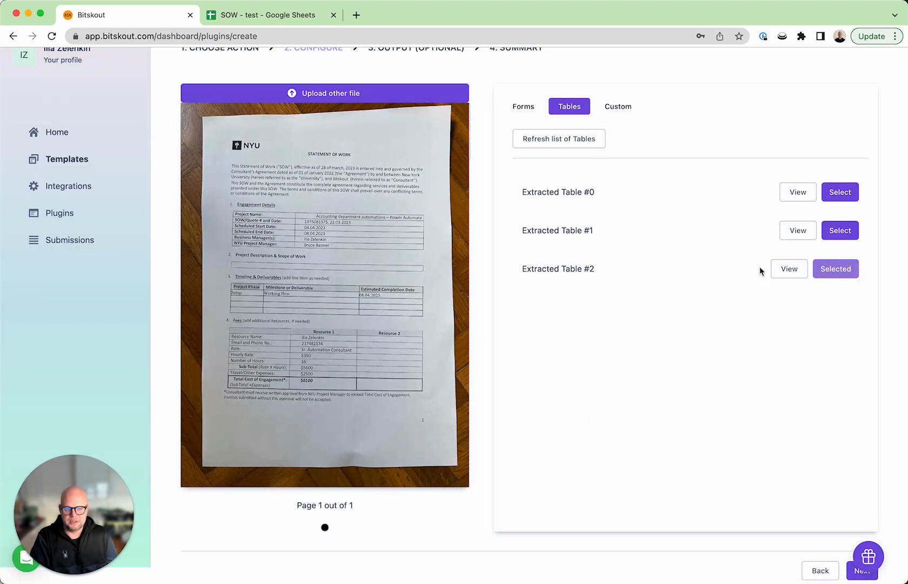
pyautogui.moveTo(522, 270); pyautogui.dragTo(615, 274)
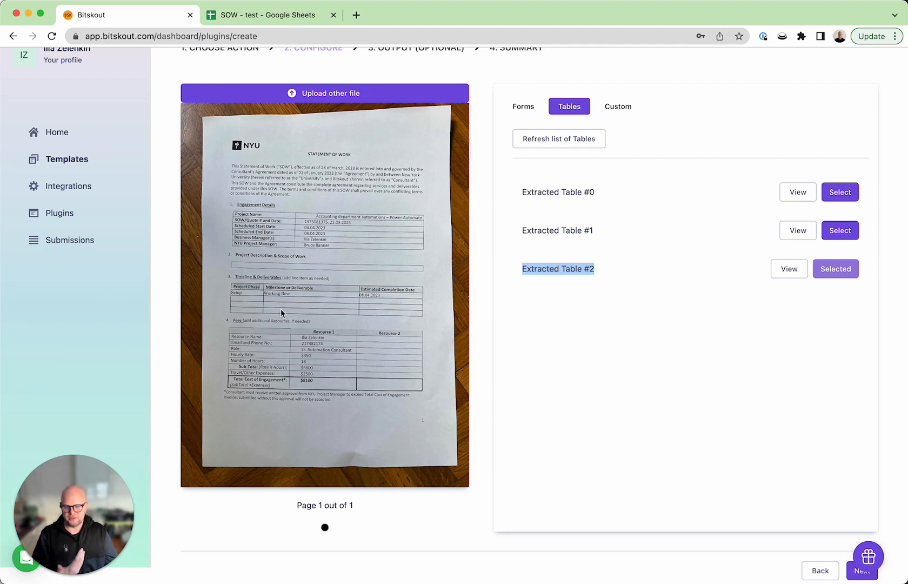
pyautogui.click(523, 107)
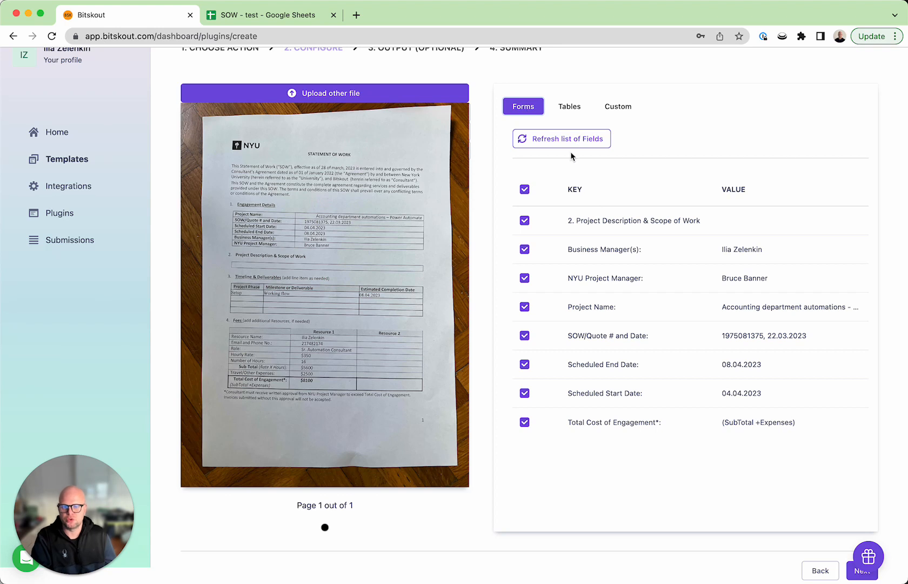
pyautogui.scroll(-3, 815, 459)
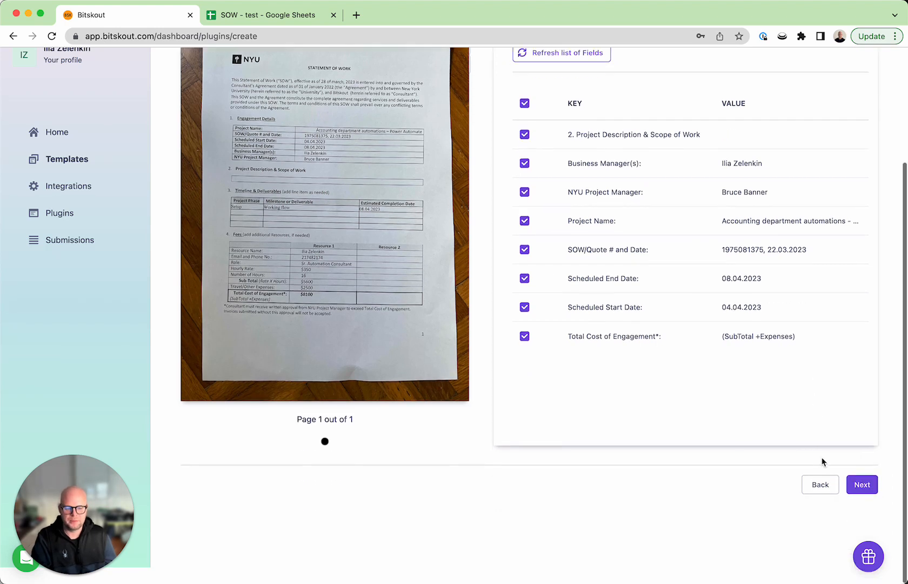
# Step: Finish the extraction configuration and choose Zapier as the tool that uses the plugin
pyautogui.click(869, 483)
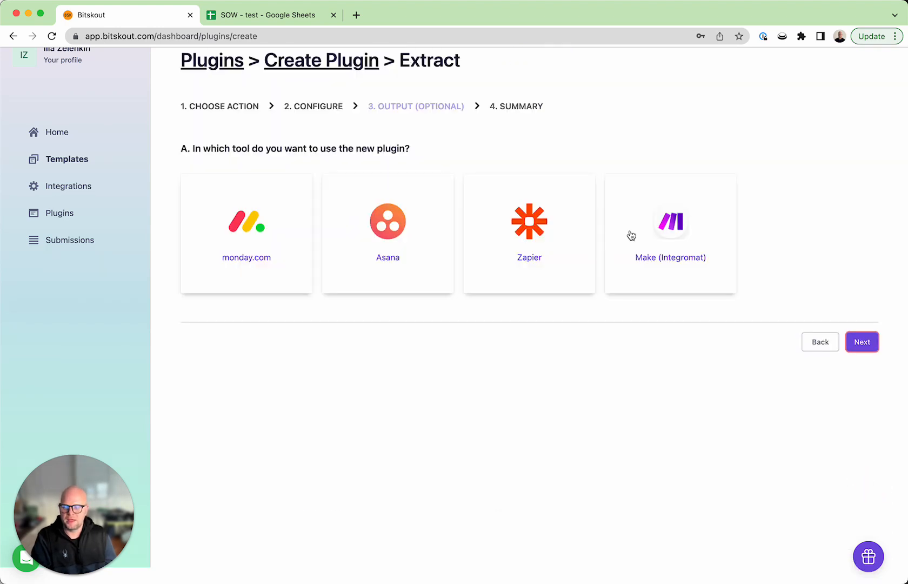
pyautogui.click(542, 268)
pyautogui.scroll(-2, 555, 263)
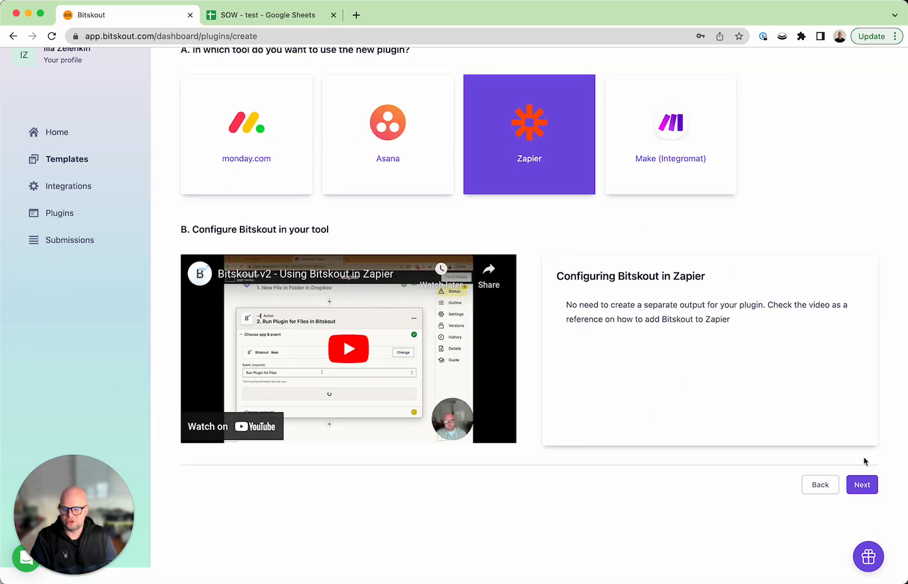
pyautogui.click(862, 485)
# Step: Create the plugin with the name "Statement of Work - GSheets" and open it from the plugin list
pyautogui.click(277, 210)
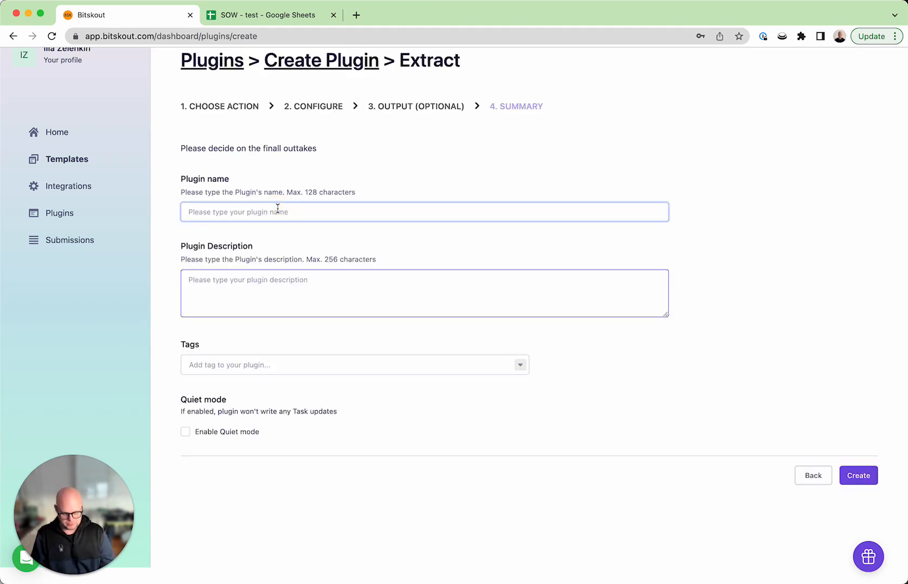
pyautogui.write('Statement of Work - GSheets')
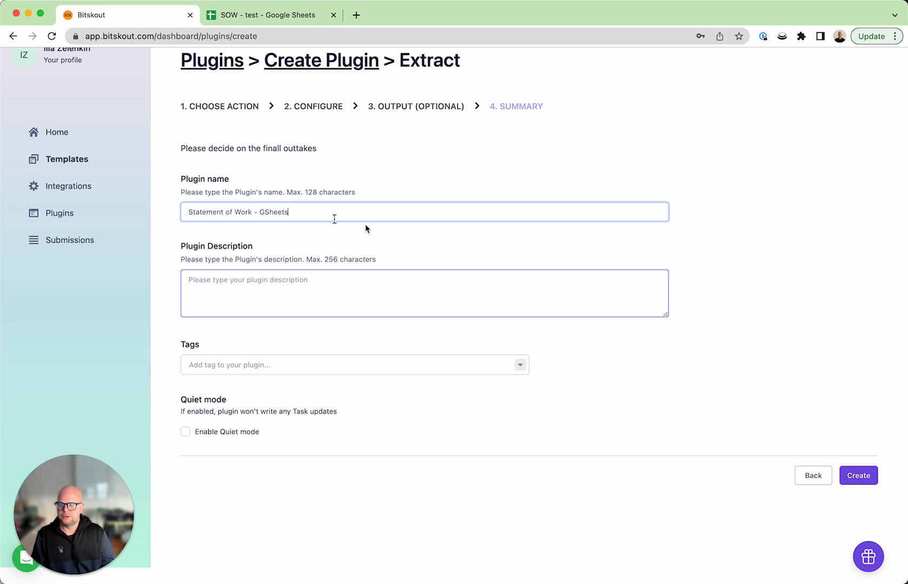
pyautogui.click(854, 474)
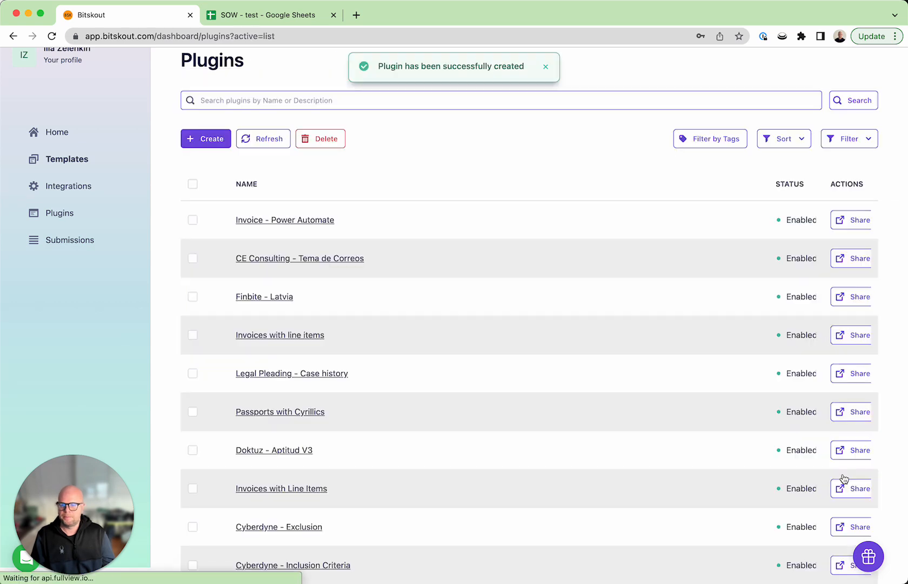
pyautogui.click(300, 221)
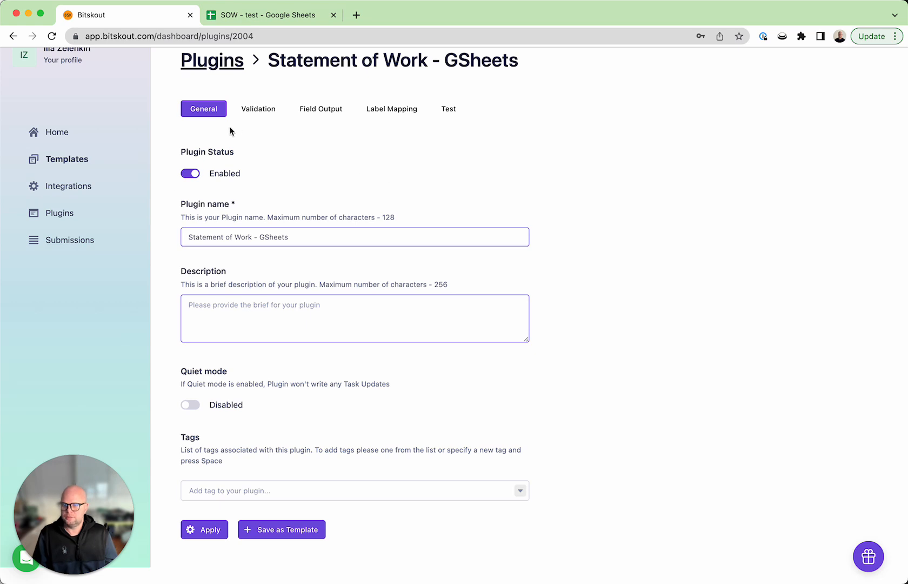
# Step: Open the Zapier dashboard in a new browser tab
pyautogui.click(356, 15)
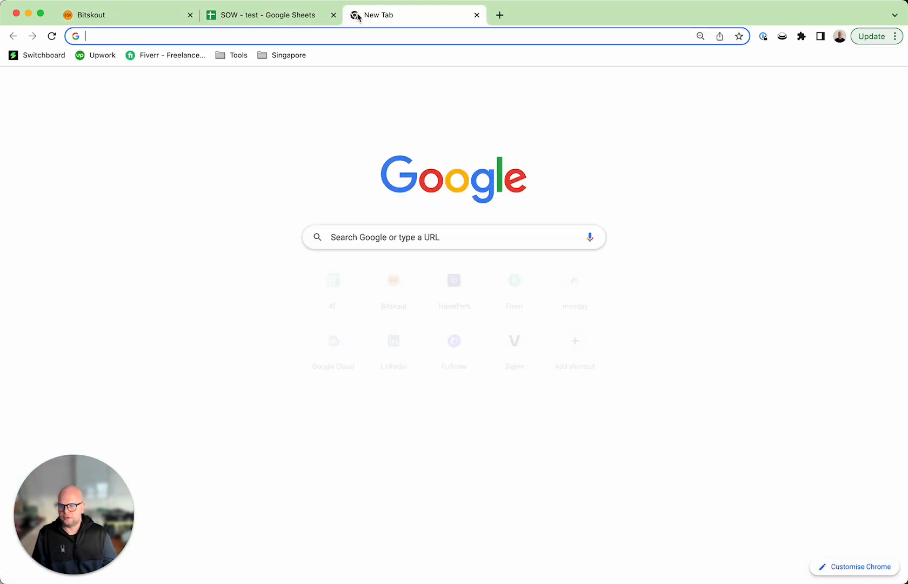
pyautogui.write('zapier')
pyautogui.press('Return')
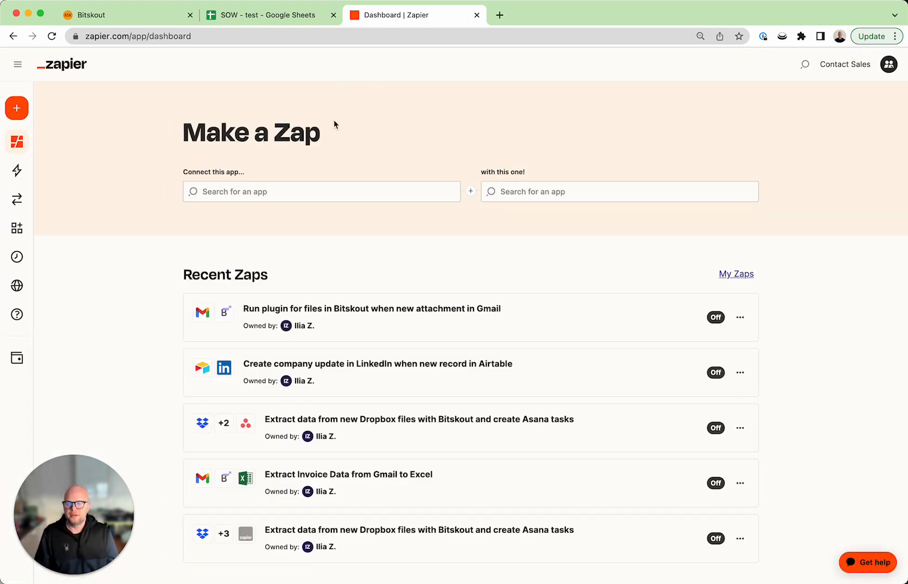
# Step: Set up a new Zap that connects Gmail with Bitskout
pyautogui.click(313, 193)
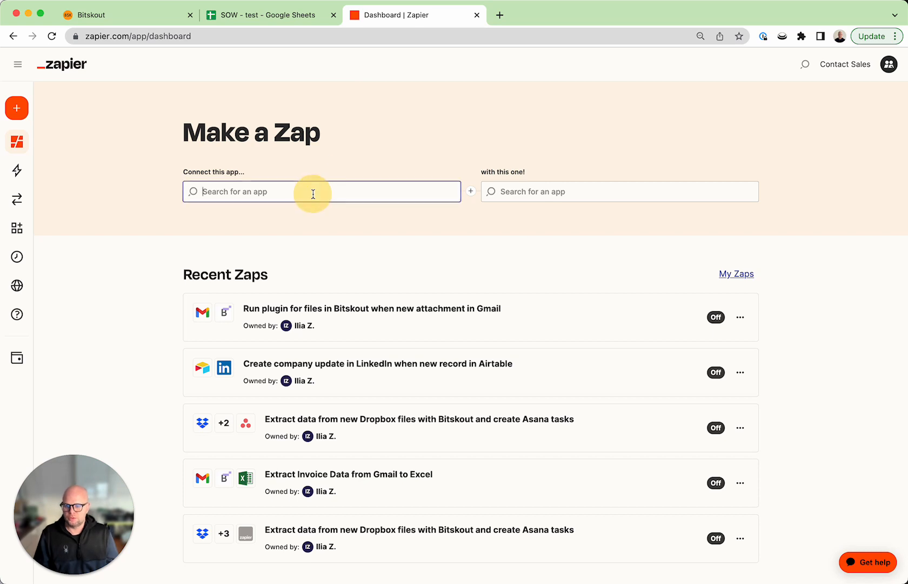
pyautogui.write('gmai')
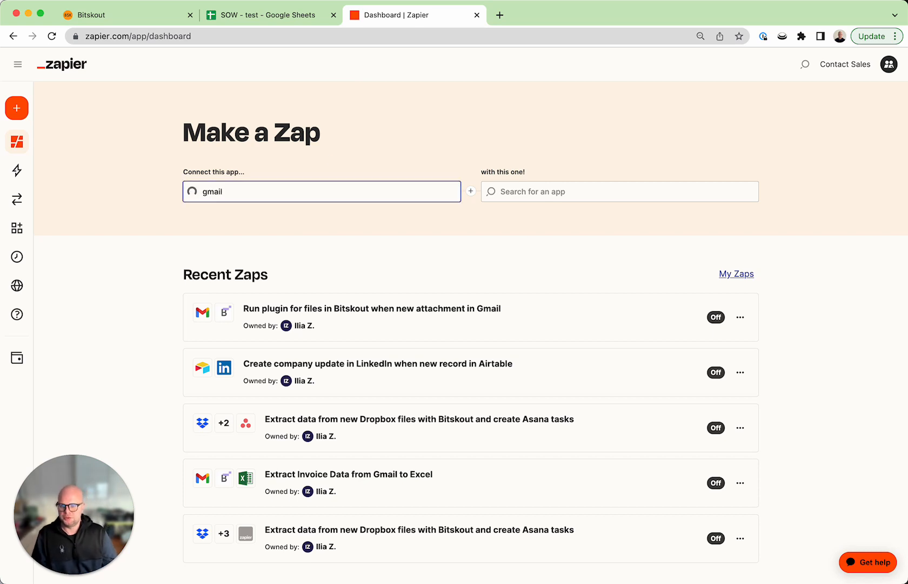
pyautogui.write('l')
pyautogui.click(296, 221)
pyautogui.click(532, 190)
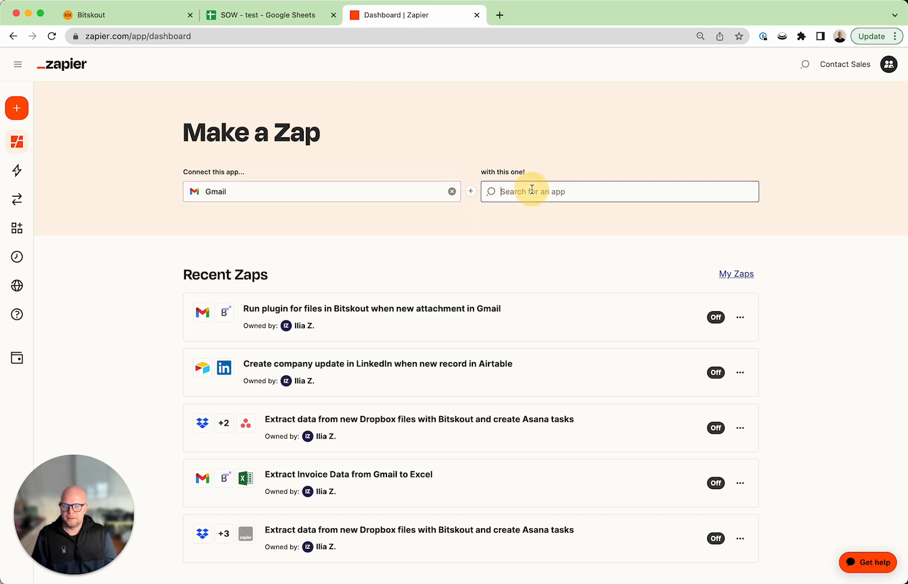
pyautogui.write('Bitskout')
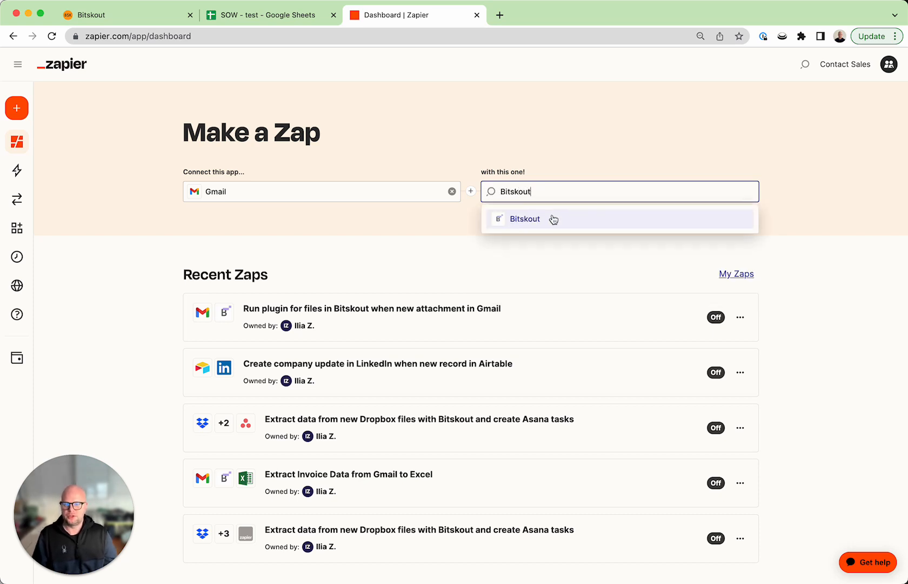
pyautogui.click(553, 219)
# Step: Create the Zap with New Attachment as the trigger and Run Plugin for Files as the action
pyautogui.click(429, 247)
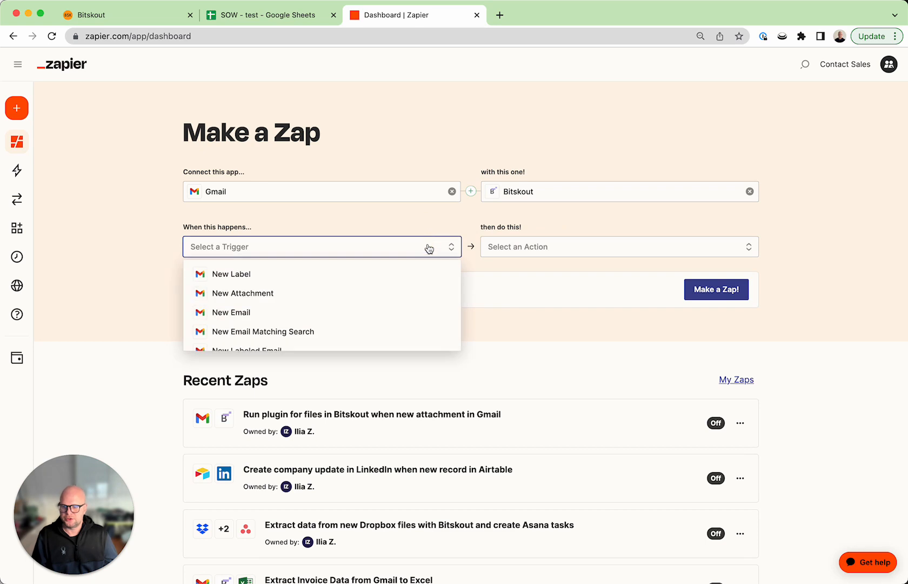
pyautogui.click(318, 293)
pyautogui.click(670, 252)
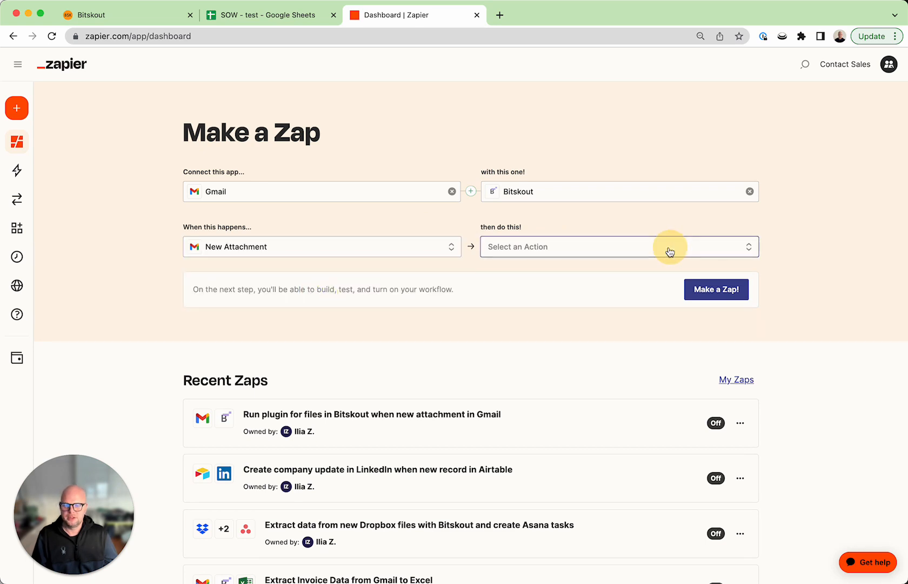
pyautogui.click(633, 274)
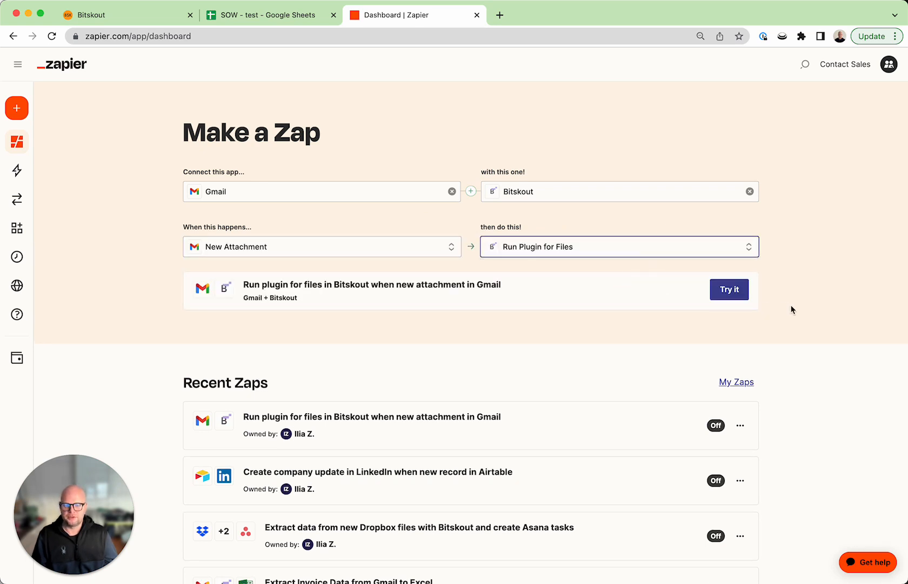
pyautogui.click(743, 292)
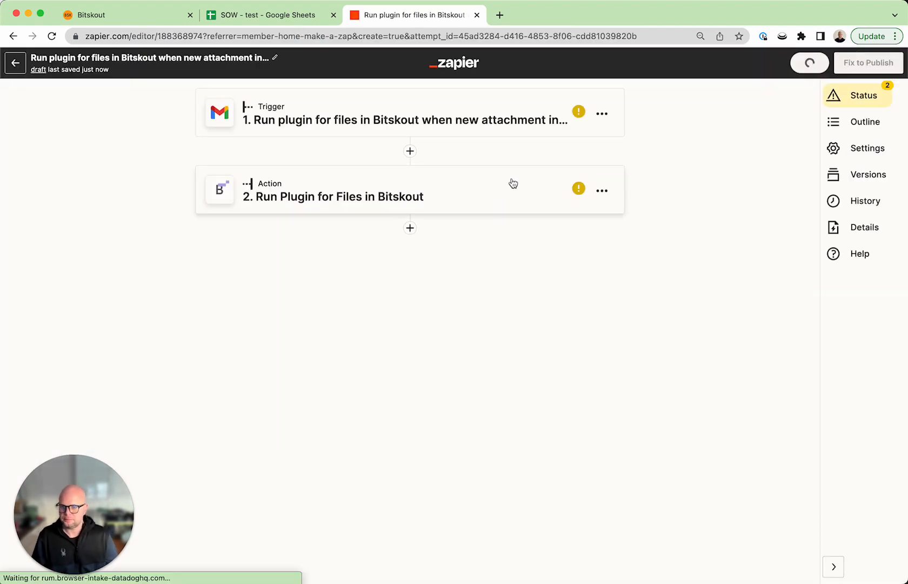
# Step: Select the connected Gmail account for the New Attachment trigger and continue to the trigger settings
pyautogui.click(410, 128)
pyautogui.click(576, 225)
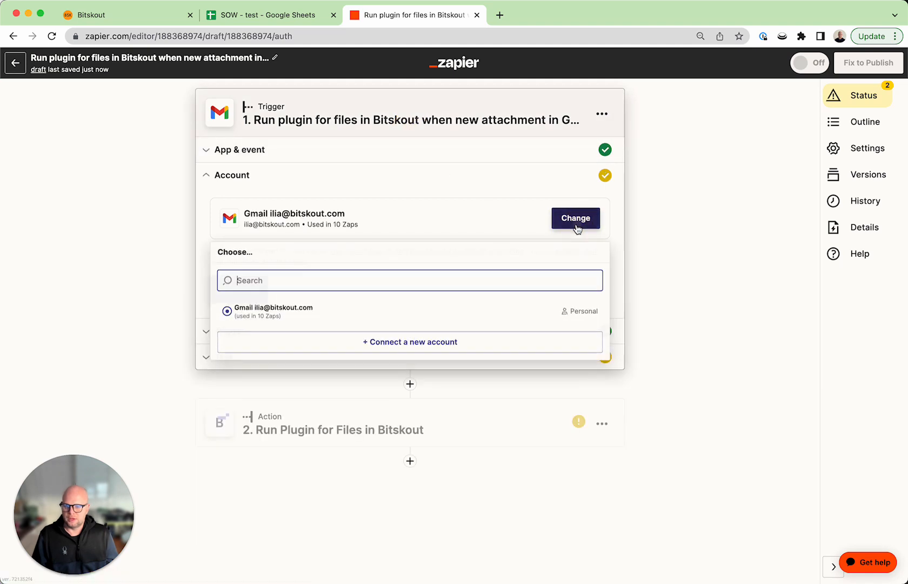
pyautogui.click(323, 314)
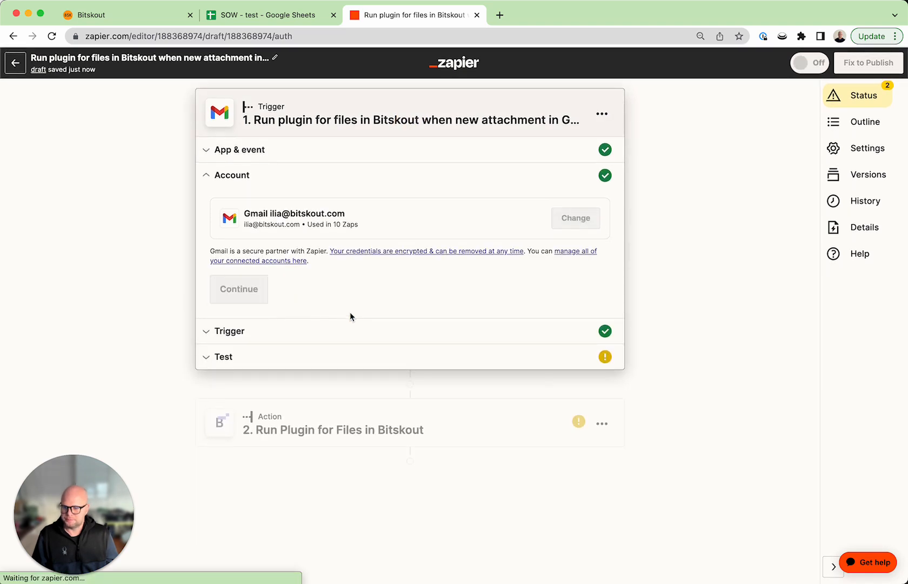
pyautogui.click(237, 338)
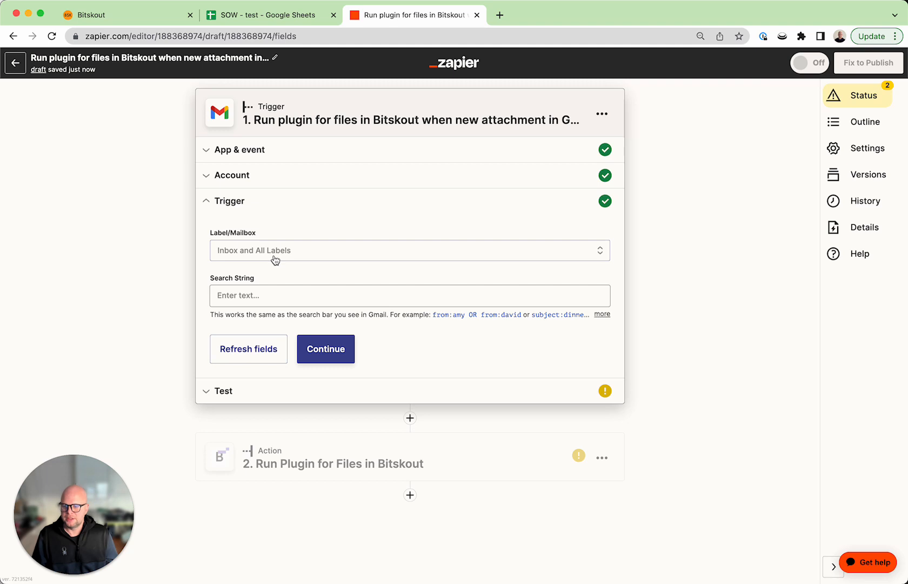
pyautogui.click(300, 174)
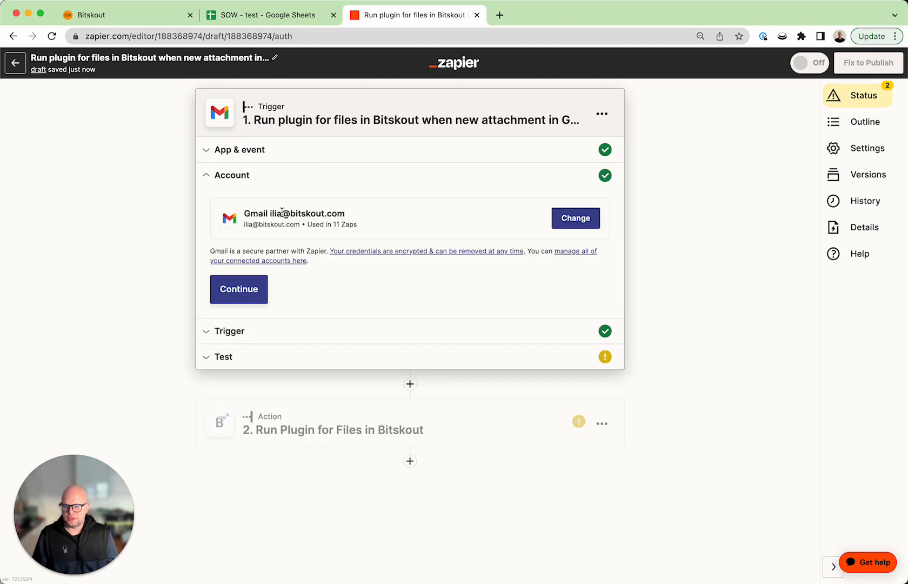
pyautogui.moveTo(282, 213); pyautogui.dragTo(270, 214)
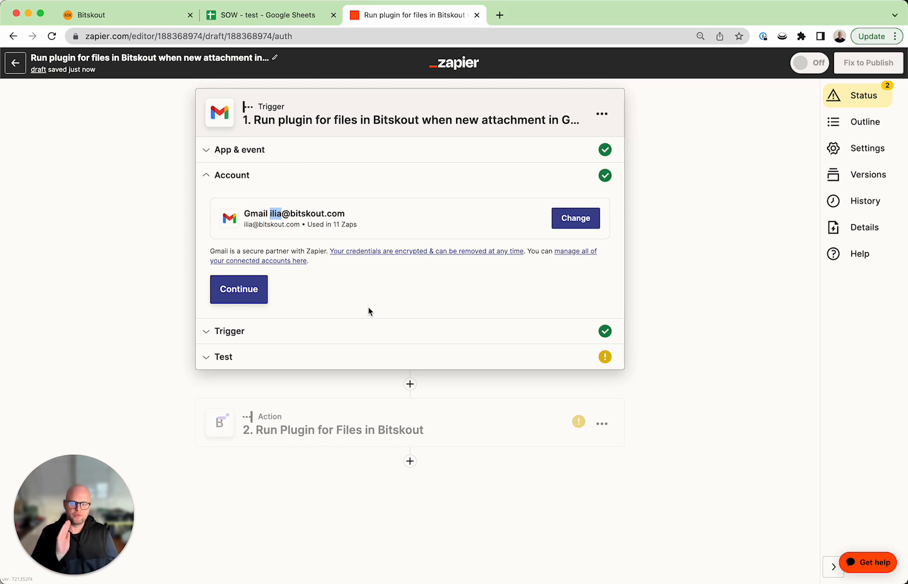
pyautogui.click(231, 291)
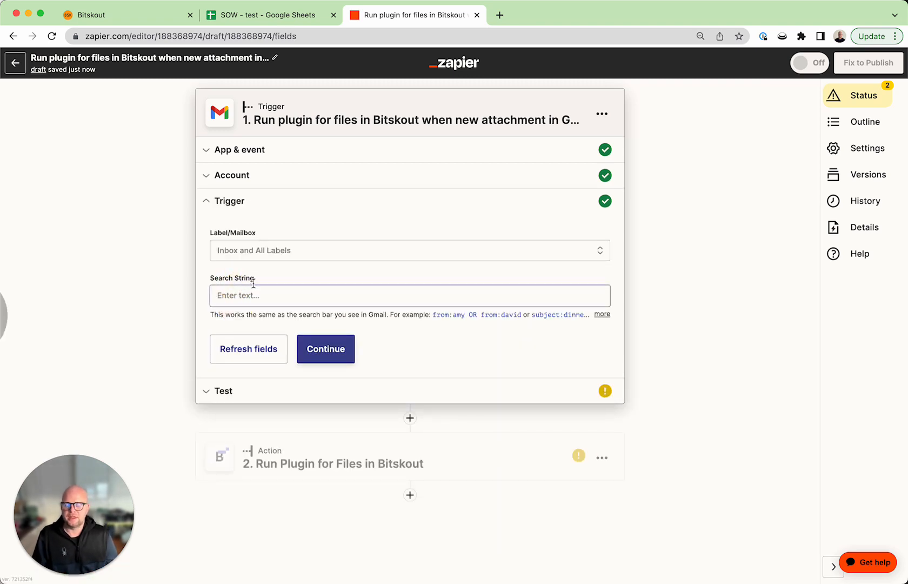
# Step: Set the Gmail trigger's search string to "subject: [SOW]" and continue to the trigger test
pyautogui.click(263, 294)
pyautogui.write('subject: [')
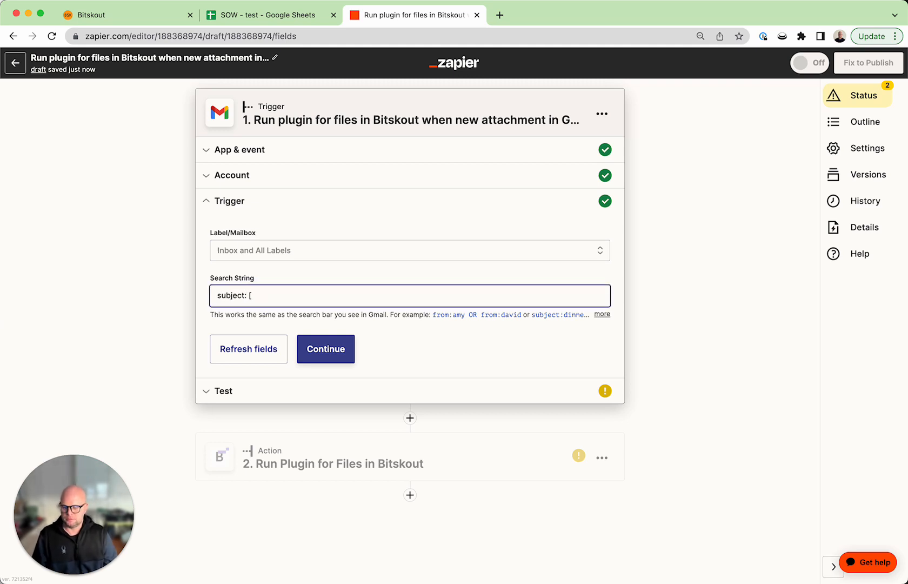
pyautogui.write('SOW]')
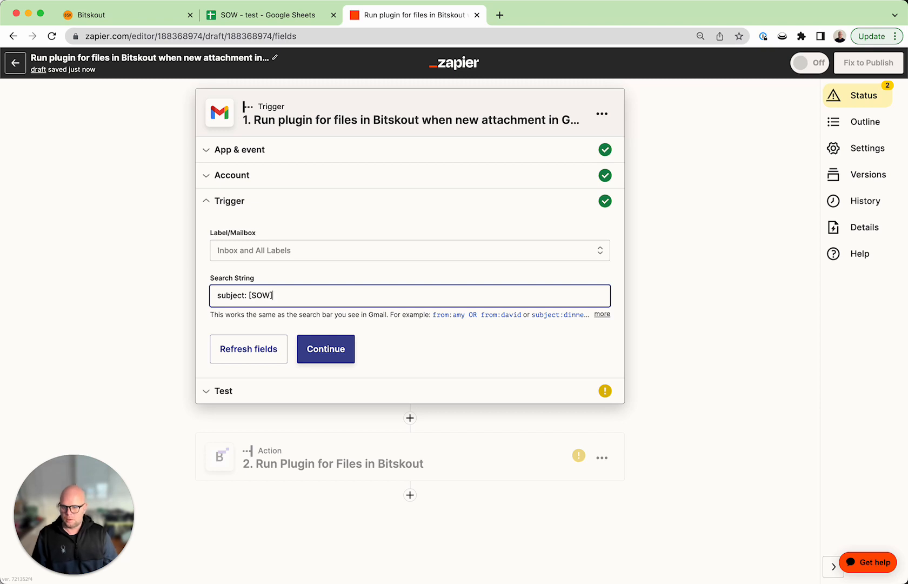
pyautogui.moveTo(276, 294); pyautogui.dragTo(221, 295)
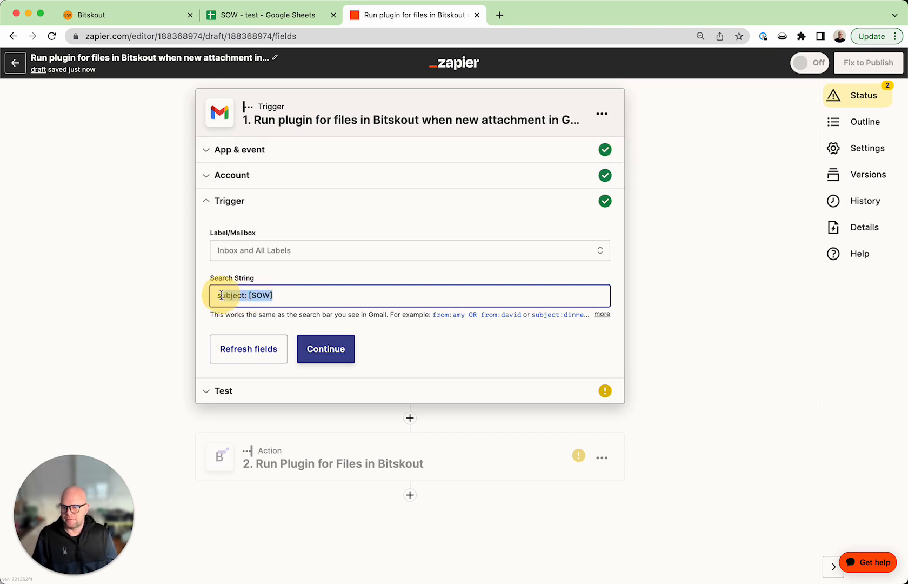
pyautogui.click(346, 348)
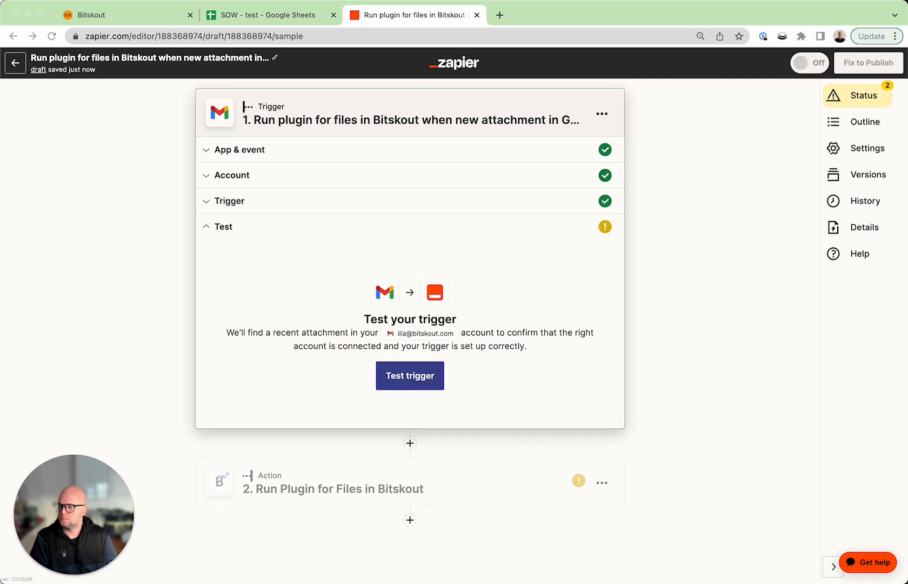
# Step: Test the Gmail trigger, rerun the test to fetch a sample attachment, and check the sample's email data
pyautogui.click(405, 377)
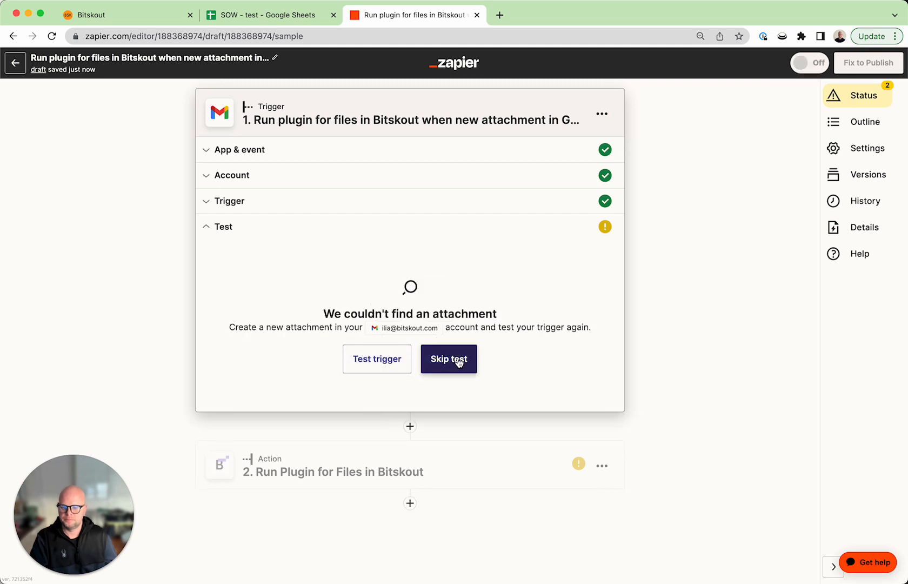
pyautogui.click(372, 366)
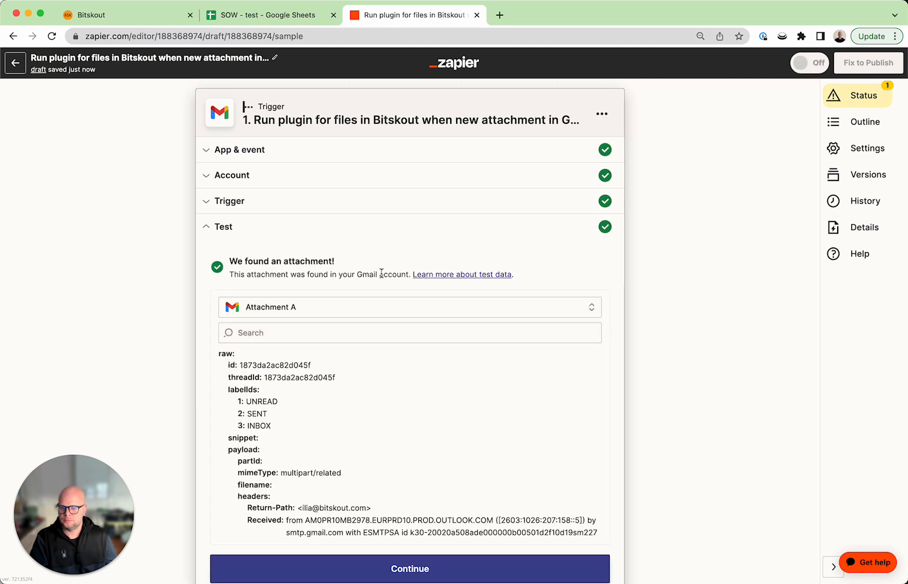
pyautogui.scroll(-3, 446, 381)
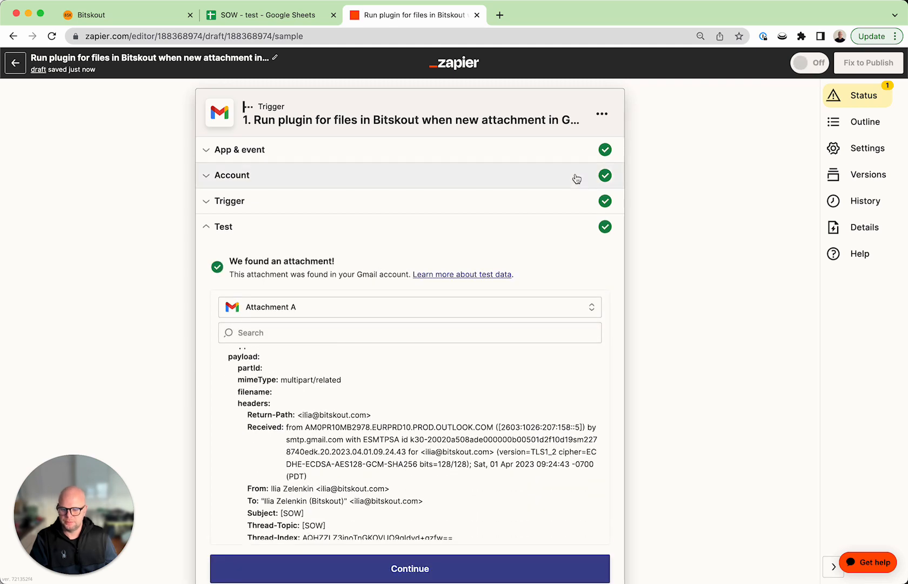
pyautogui.scroll(-3, 576, 178)
# Step: Continue to the Run Plugin for Files action and select the existing Bitskout (1.0.0) account for it
pyautogui.click(435, 394)
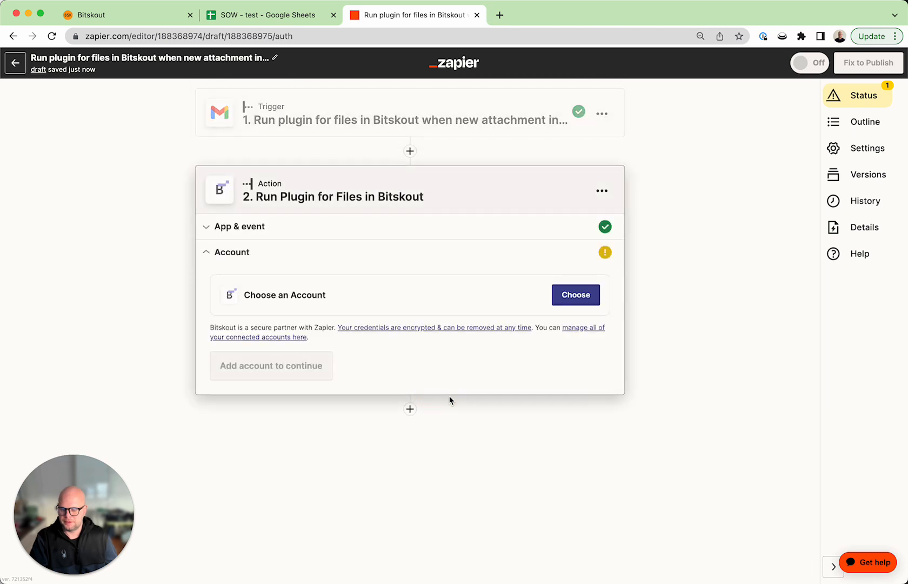
pyautogui.click(581, 296)
pyautogui.click(335, 390)
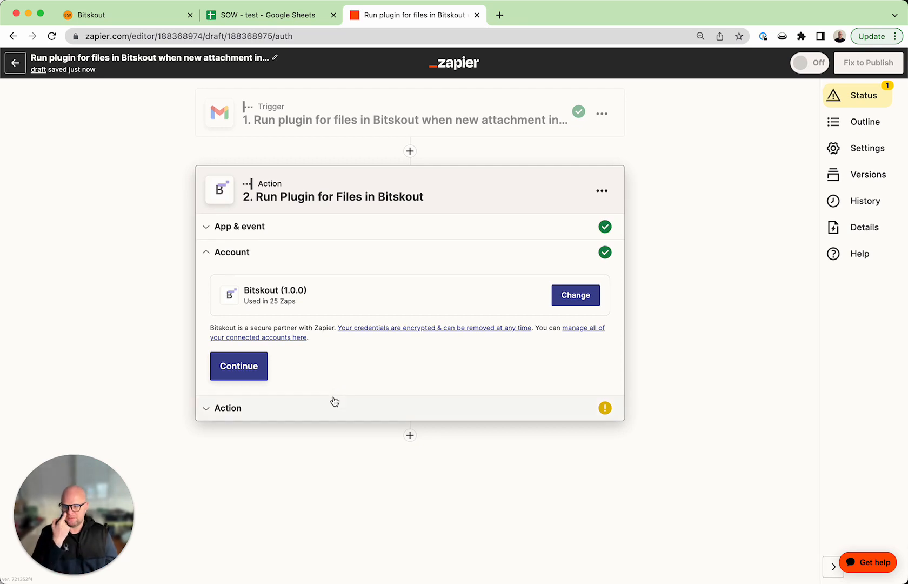
# Step: Look up where the service token is generated in the Bitskout profile settings, and return to the Zap editor
pyautogui.click(91, 15)
pyautogui.click(75, 70)
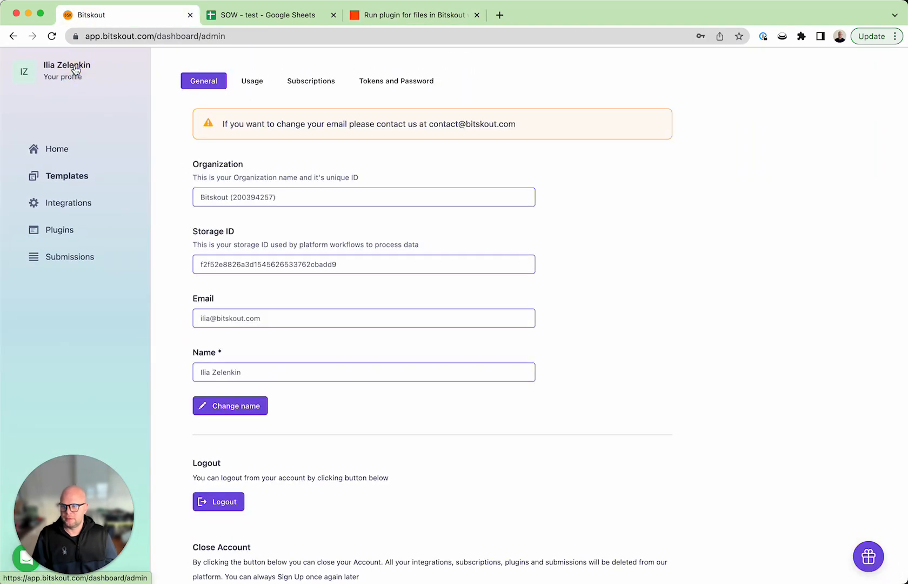
pyautogui.click(397, 81)
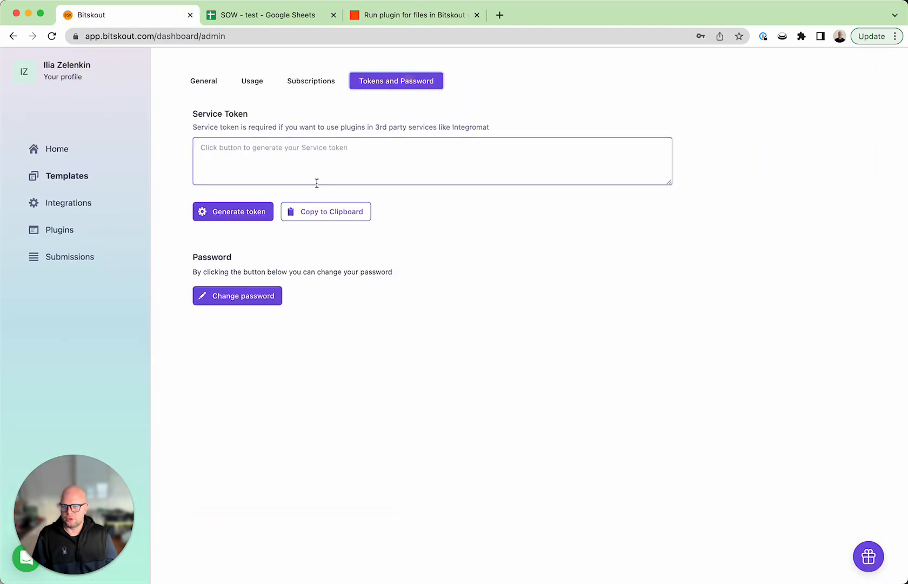
pyautogui.click(429, 17)
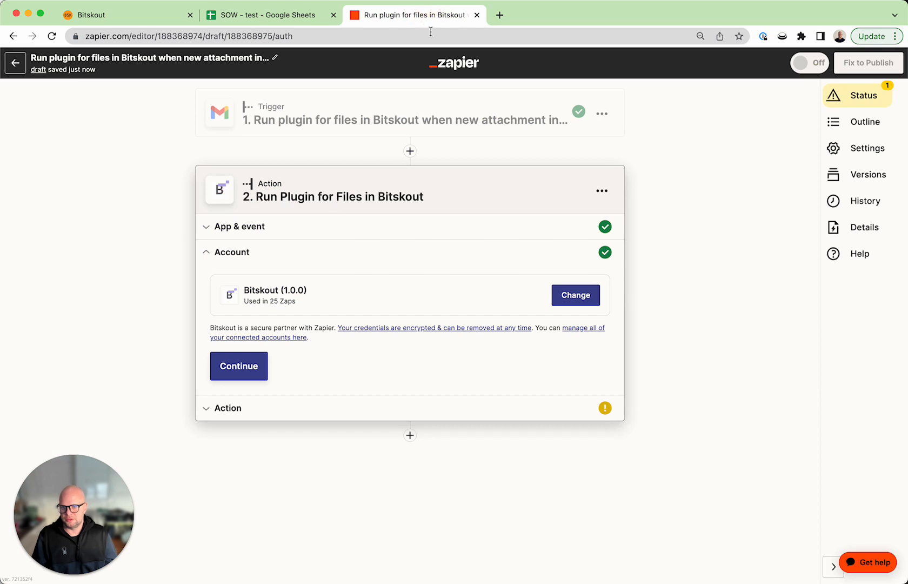
# Step: Search for "Statemen" in the action's plugin choices and select "Statement of Work - GSheets"
pyautogui.click(245, 369)
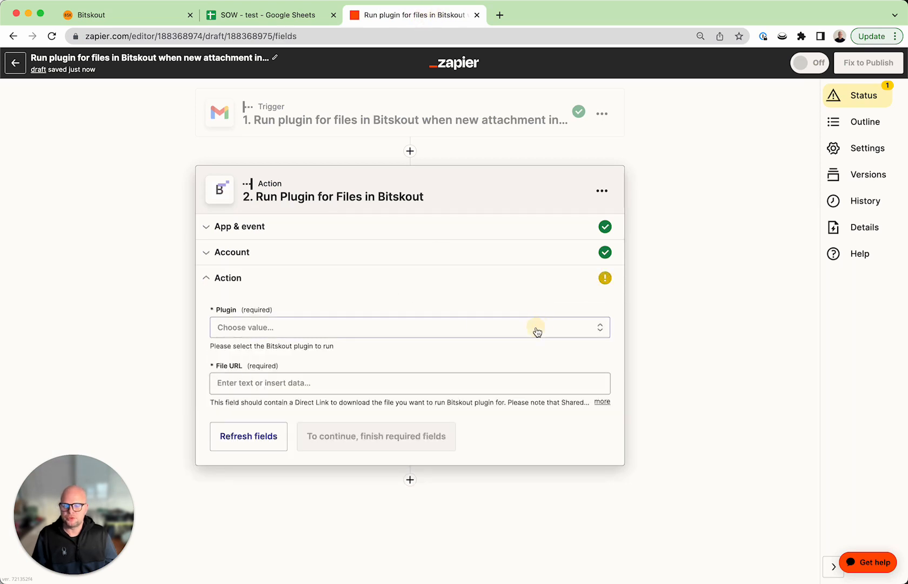
pyautogui.click(537, 328)
pyautogui.write('St')
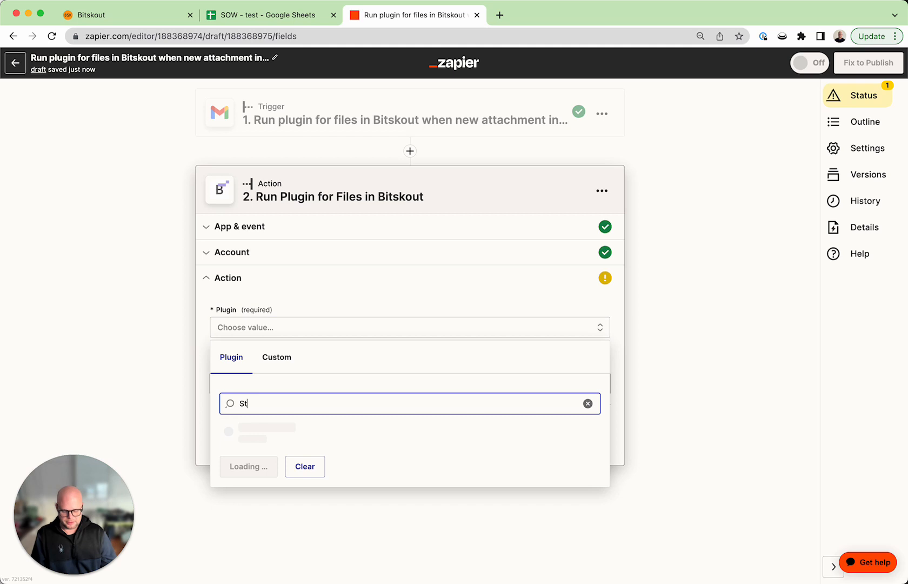
pyautogui.write('e')
pyautogui.write('temen')
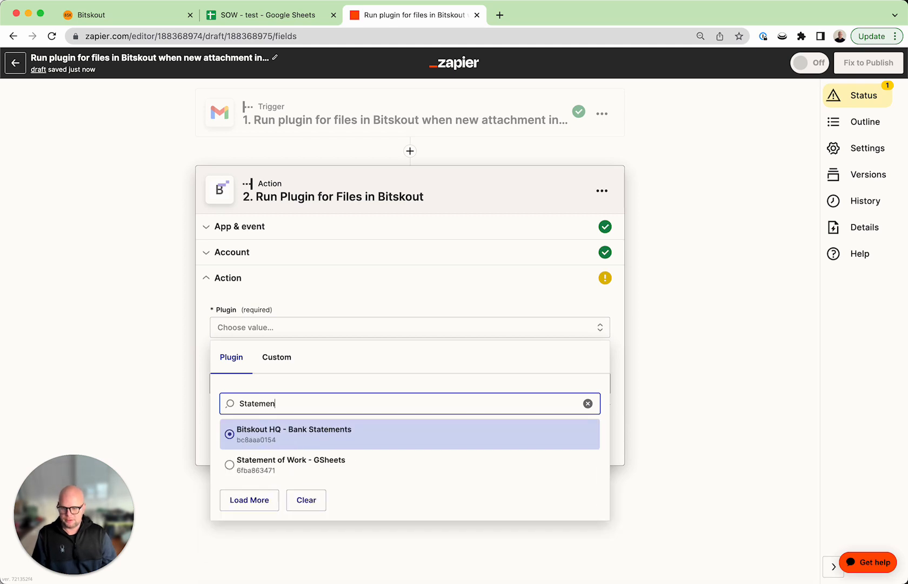
pyautogui.click(413, 474)
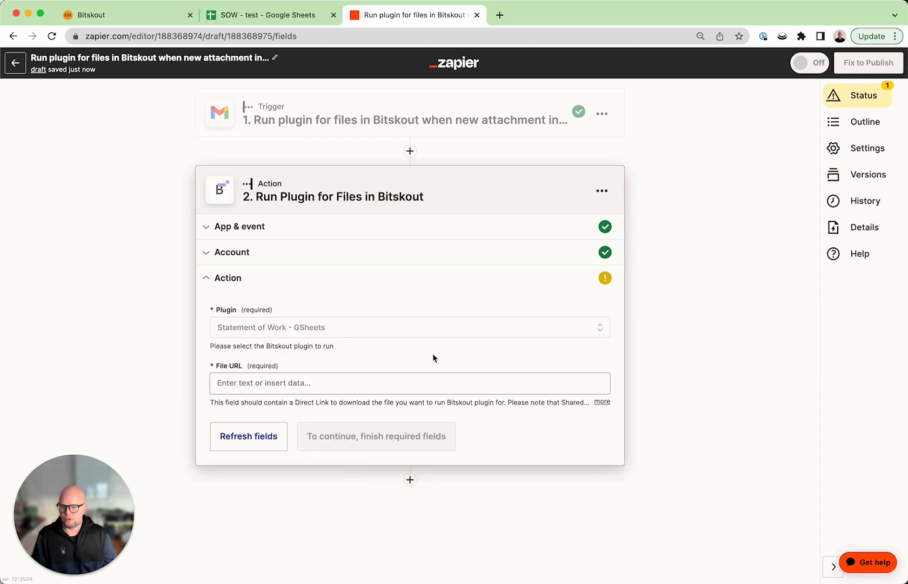
# Step: Map the action's File URL to the Attachment data from the Gmail trigger
pyautogui.click(409, 384)
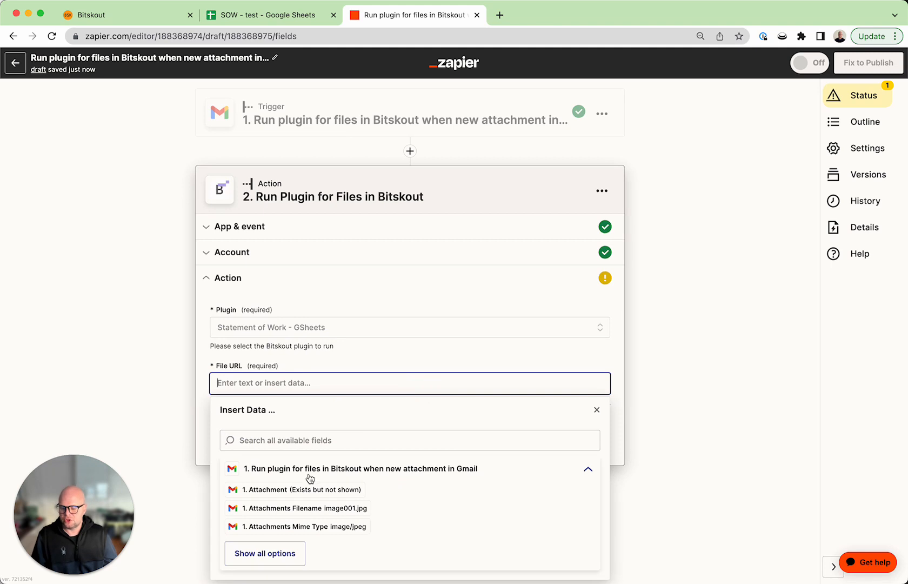
pyautogui.click(266, 496)
pyautogui.click(539, 344)
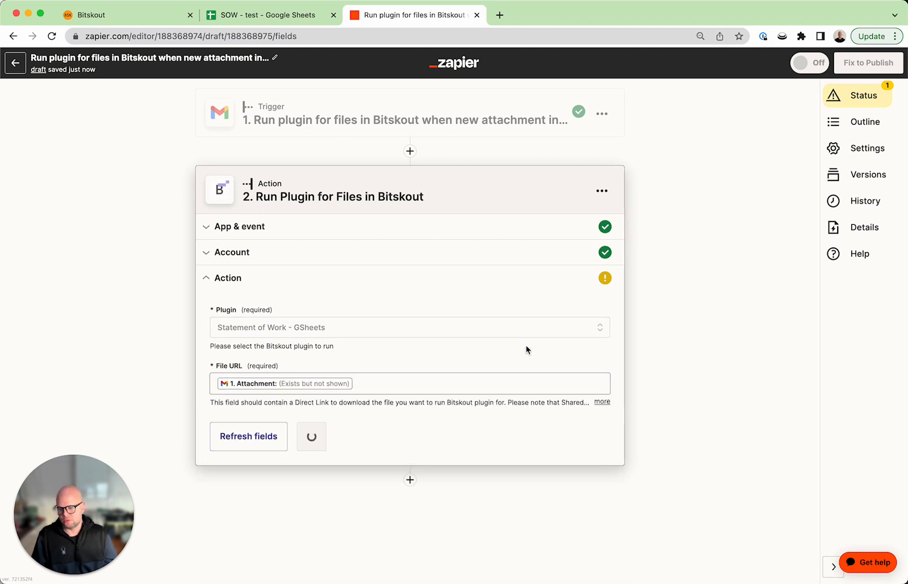
# Step: Continue to the Bitskout action's test and run it on the sample attachment
pyautogui.click(340, 437)
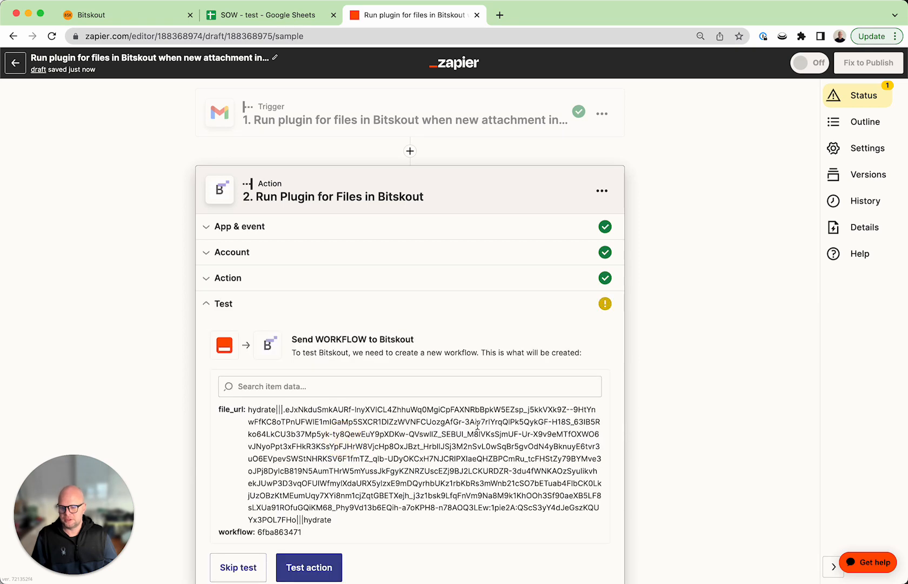
pyautogui.click(305, 493)
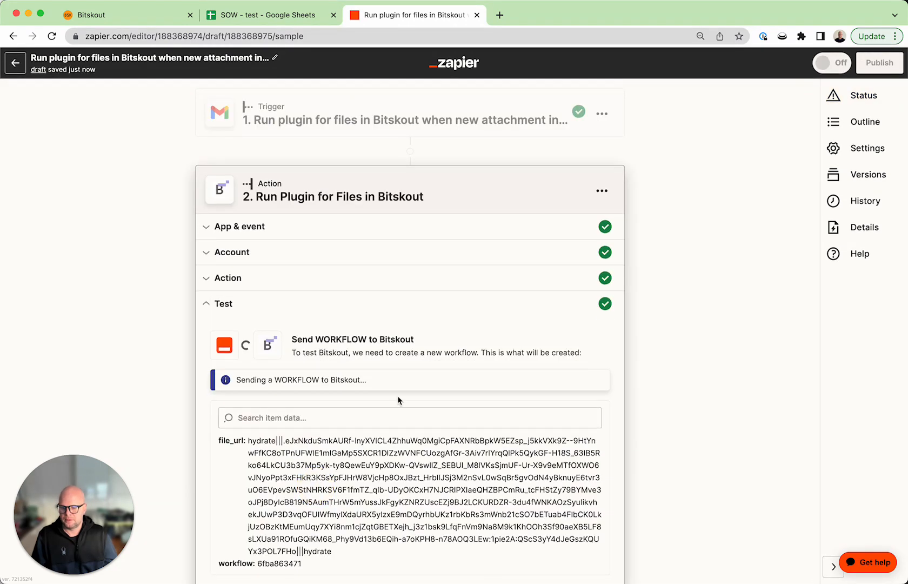
pyautogui.scroll(-3, 424, 414)
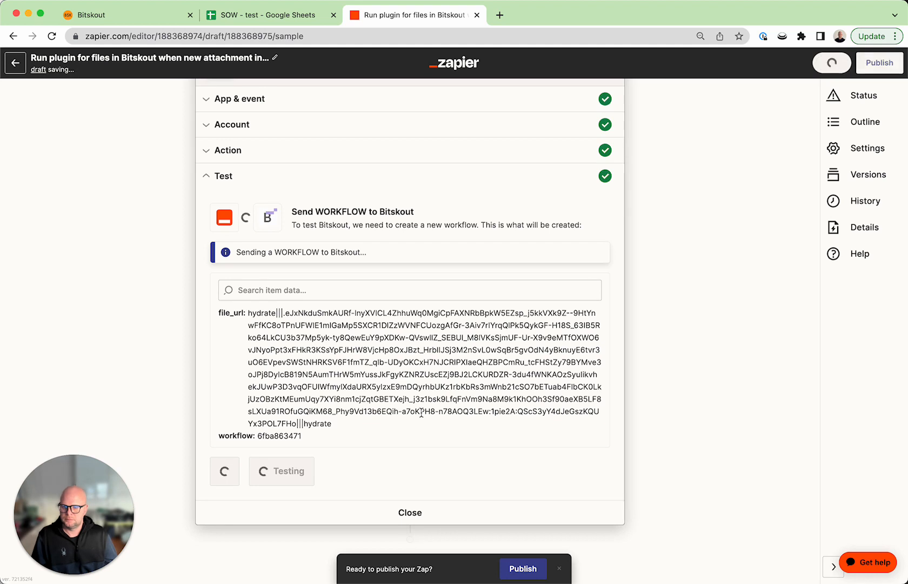
# Step: Examine the fields and values the Bitskout plugin extracted in the test result, including manager, project, dates and cost
pyautogui.scroll(-10, 419, 413)
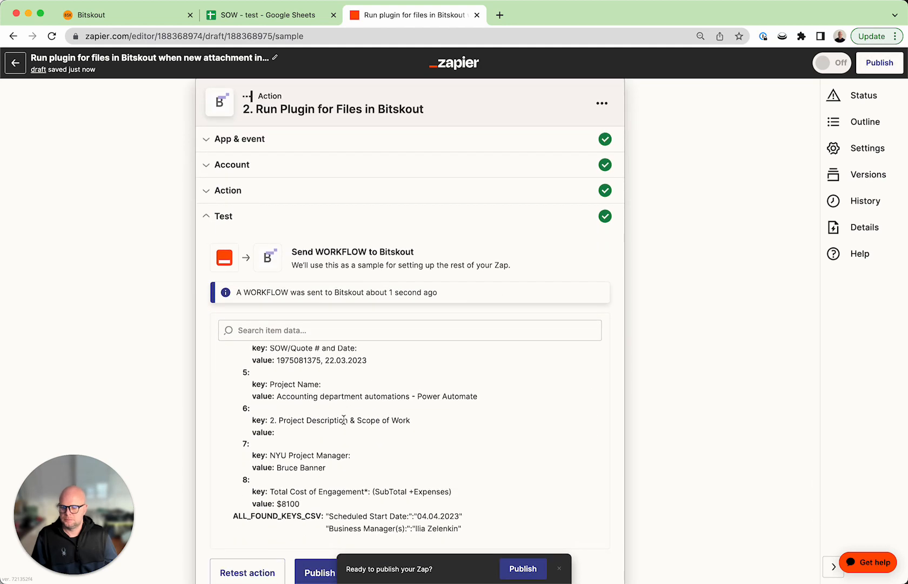
pyautogui.scroll(-8, 344, 420)
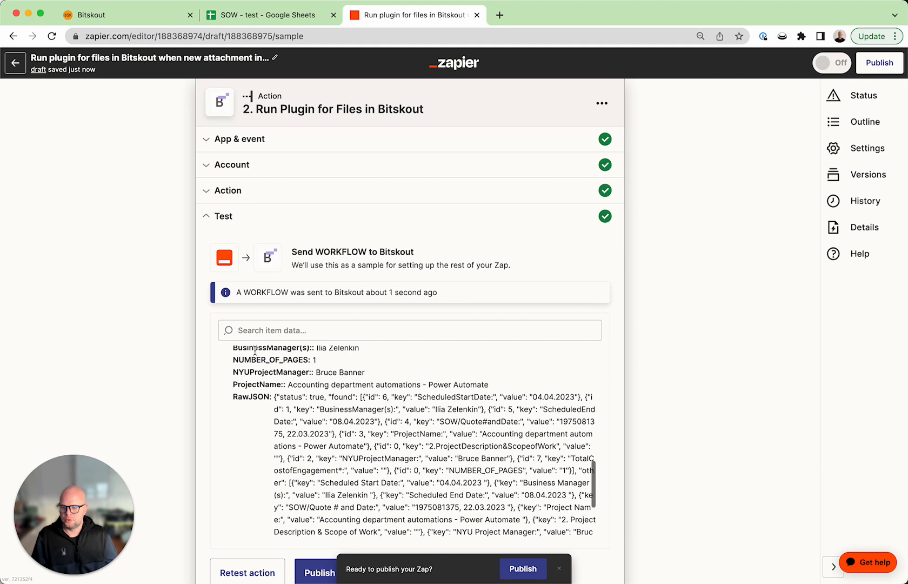
pyautogui.scroll(3, 248, 355)
pyautogui.scroll(-1, 238, 368)
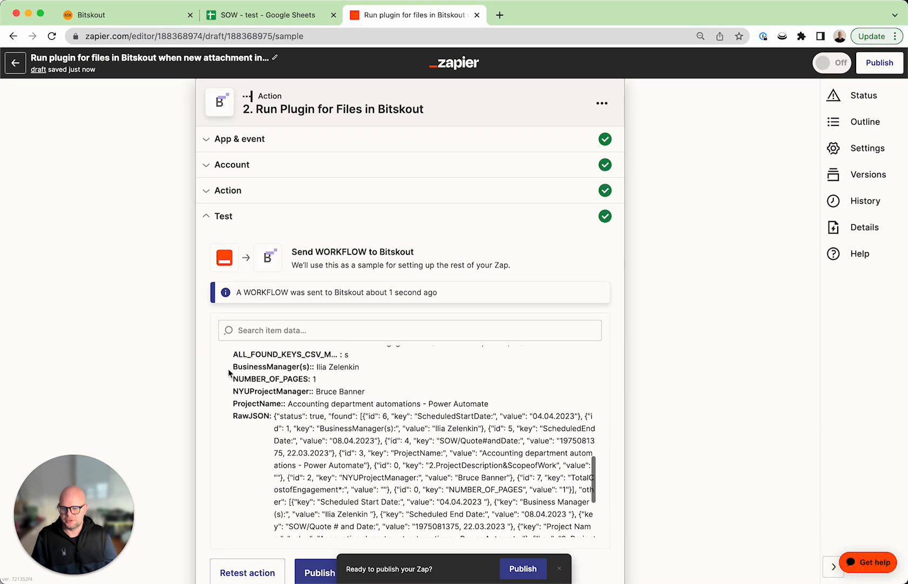
pyautogui.moveTo(234, 366); pyautogui.dragTo(301, 428)
pyautogui.scroll(-3, 372, 439)
pyautogui.scroll(-4, 225, 446)
pyautogui.scroll(-2, 427, 477)
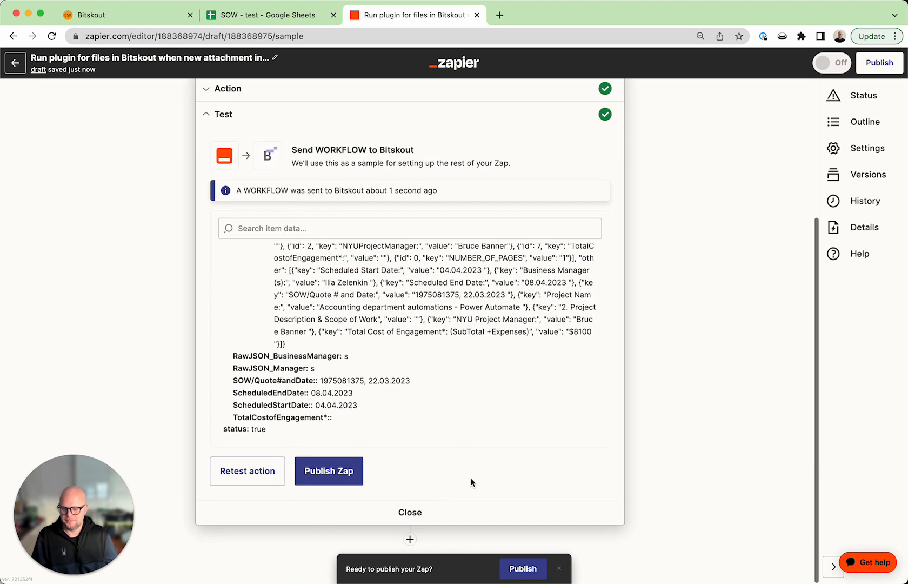
# Step: Add a third Zap step using Google Sheets with the Create Spreadsheet Row event
pyautogui.click(410, 539)
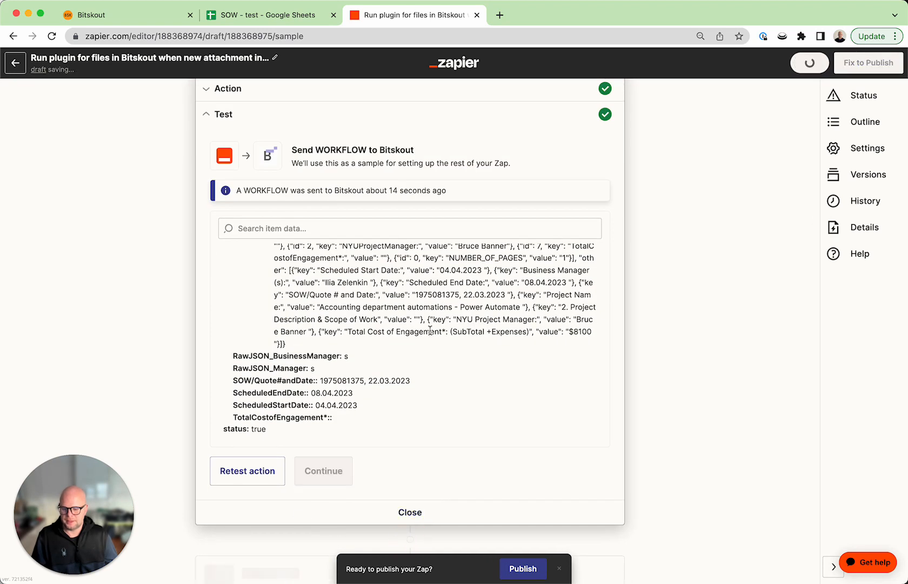
pyautogui.write('S')
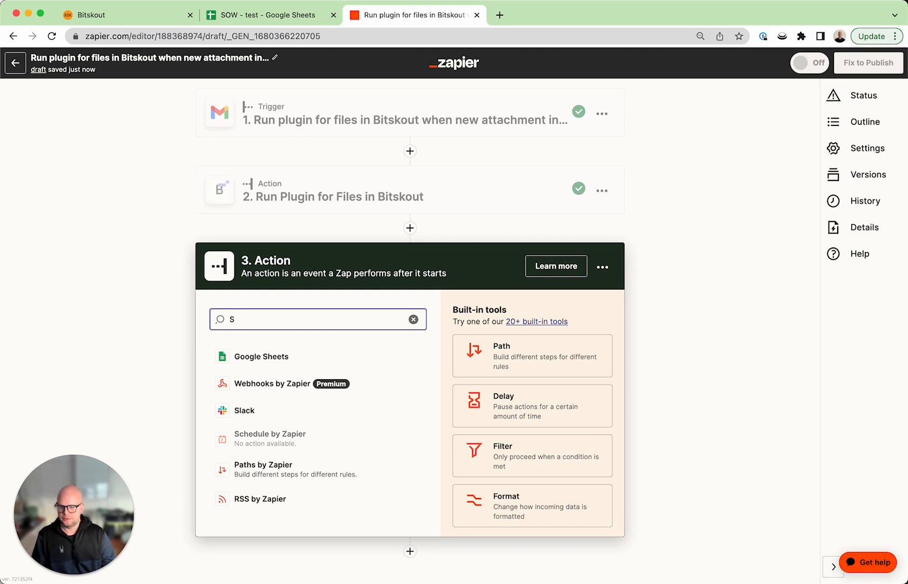
pyautogui.click(261, 357)
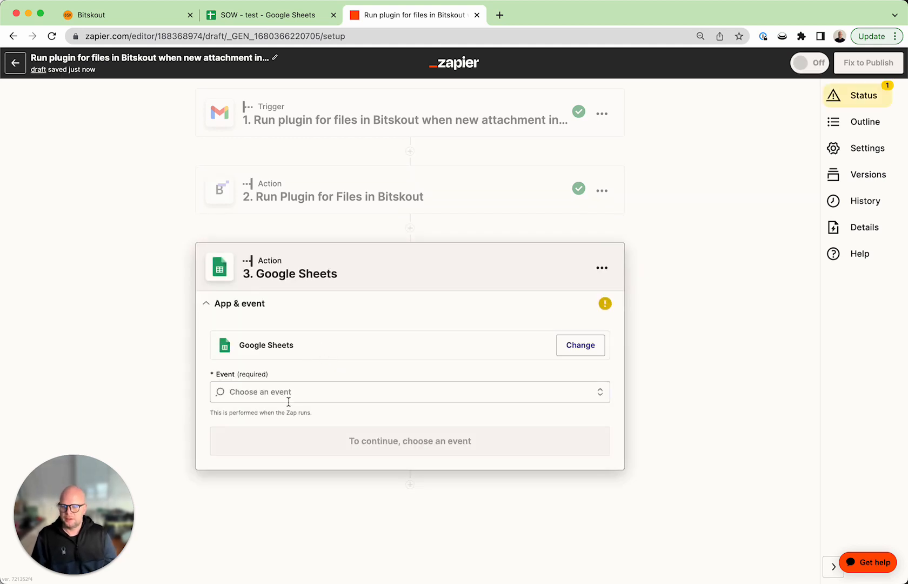
pyautogui.click(308, 393)
pyautogui.click(309, 473)
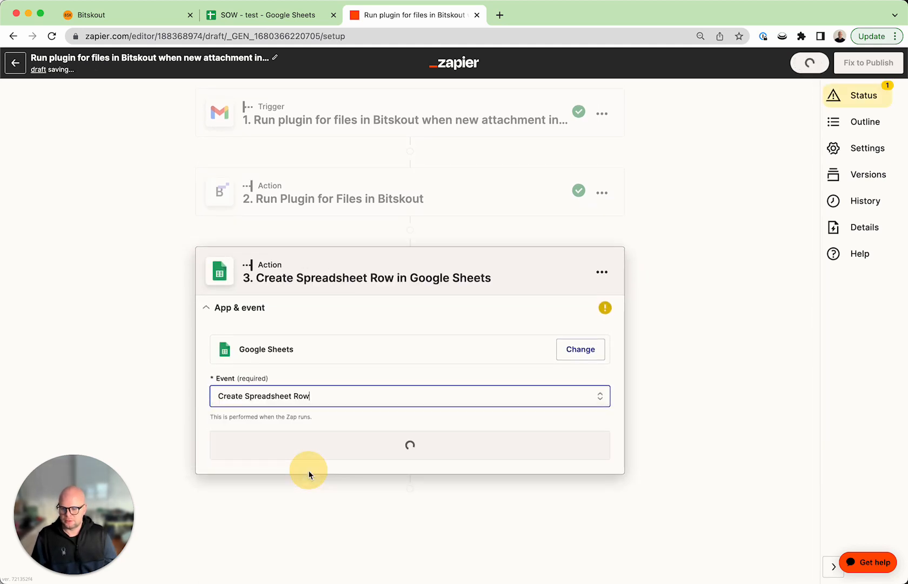
# Step: Continue past the event and connected account, and set the Google Sheets action's Drive to My Google Drive
pyautogui.click(336, 447)
pyautogui.click(230, 443)
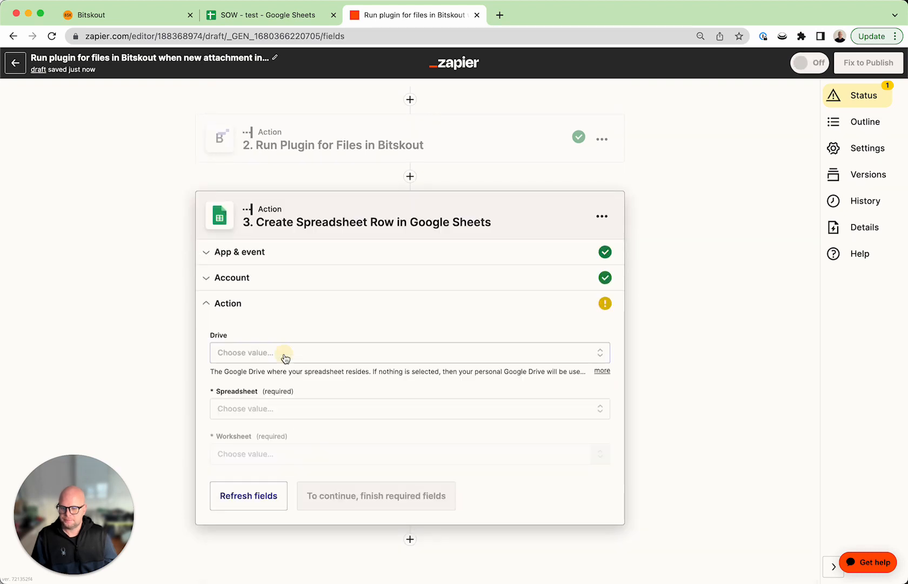
pyautogui.click(285, 357)
pyautogui.click(256, 459)
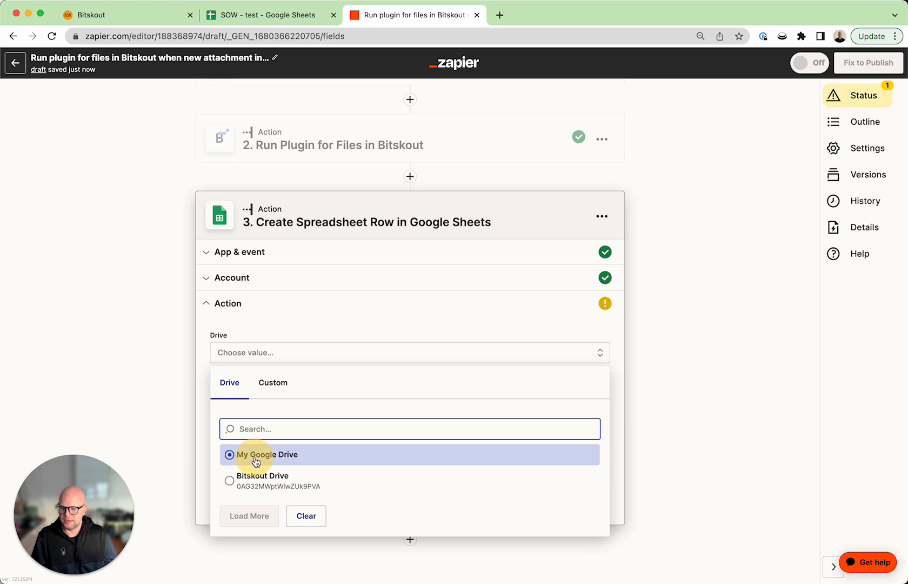
# Step: Choose the SOW - test spreadsheet and its Sheet1 worksheet as the destination for the new row
pyautogui.click(281, 408)
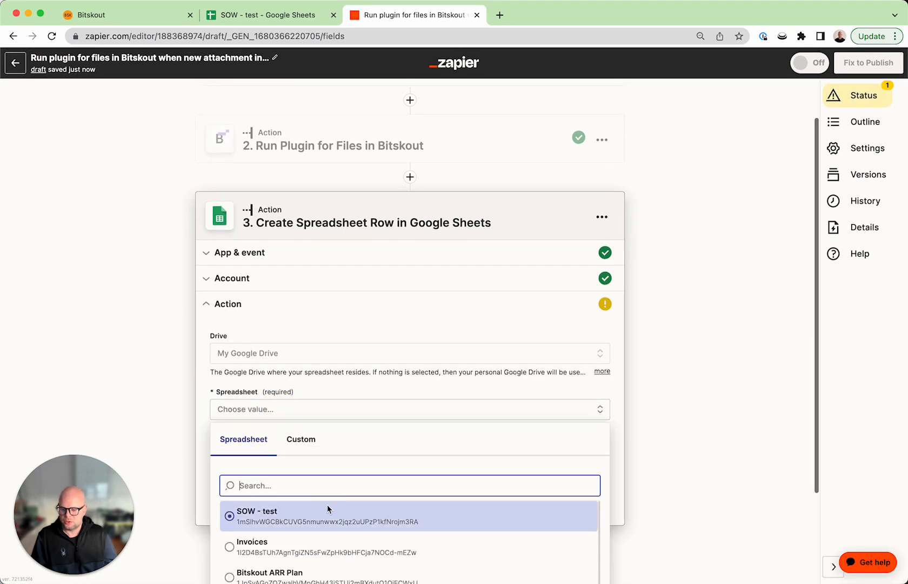
pyautogui.click(326, 516)
pyautogui.click(474, 455)
pyautogui.click(254, 559)
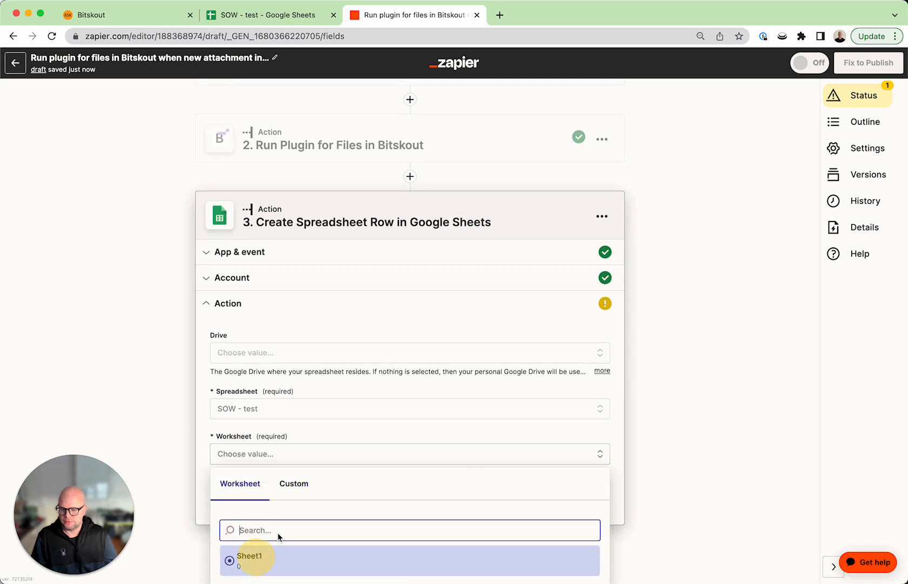
# Step: Map the Project Name column to the Bitskout step's Outputs Project Name
pyautogui.scroll(-3, 388, 384)
pyautogui.scroll(-3, 390, 386)
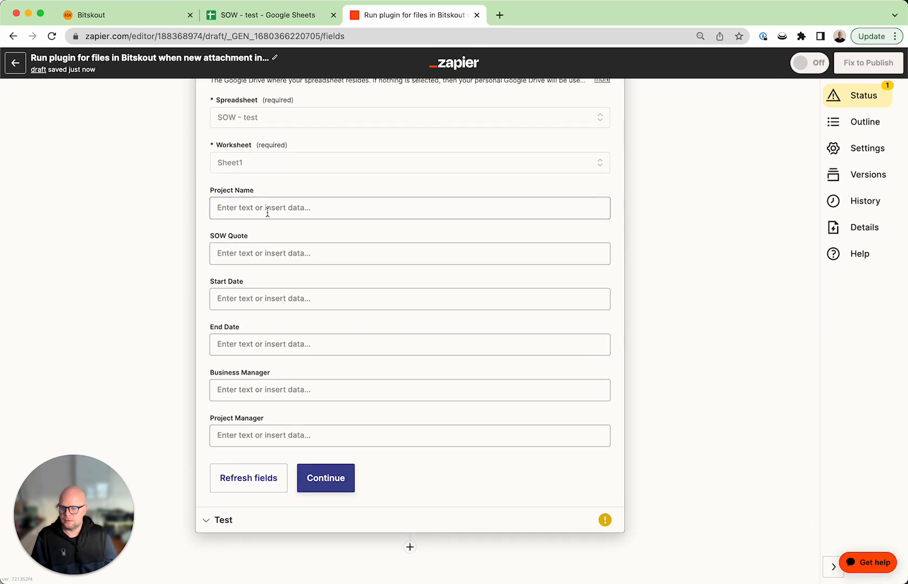
pyautogui.click(266, 212)
pyautogui.click(587, 318)
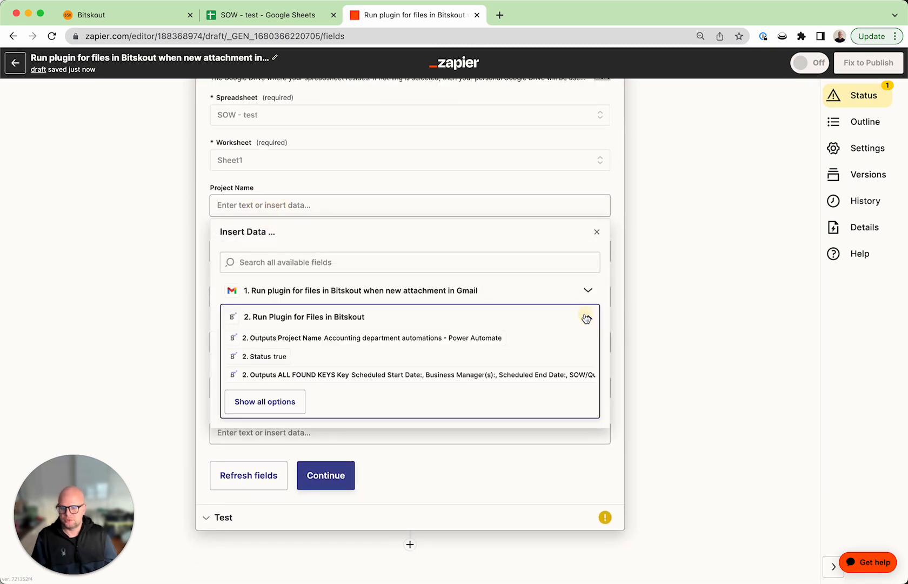
pyautogui.click(335, 340)
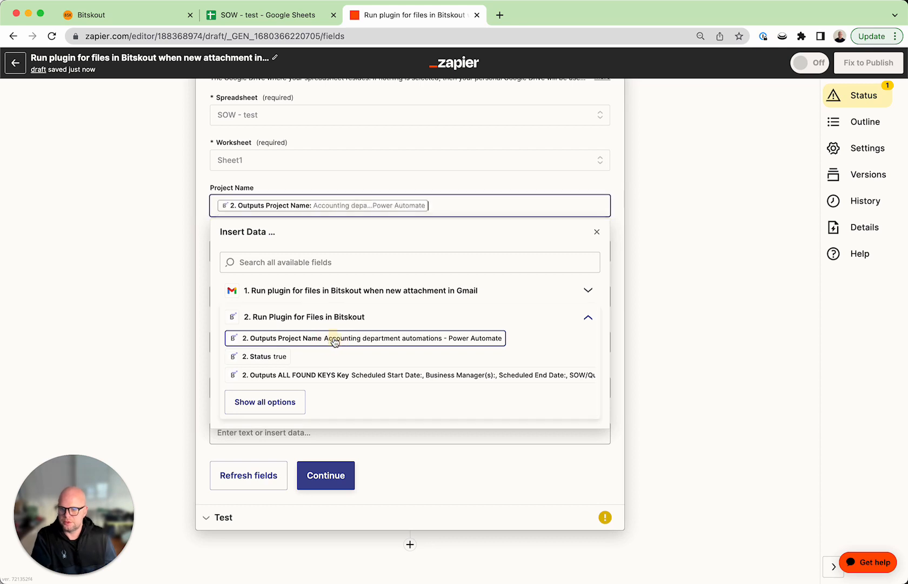
pyautogui.click(206, 232)
# Step: Map the SOW Quote column to the Bitskout step's Outputs SOW Quote And Date
pyautogui.click(272, 247)
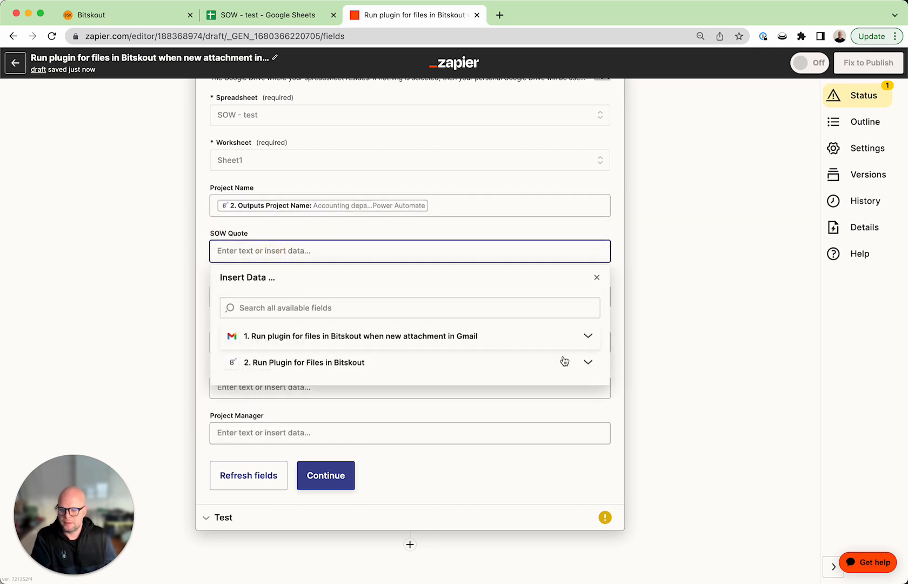
pyautogui.click(587, 362)
pyautogui.click(278, 454)
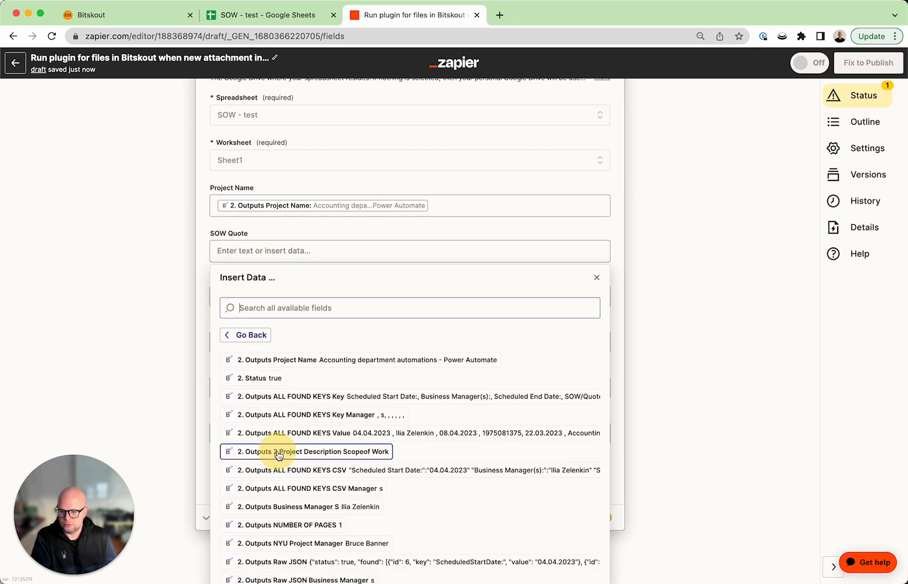
pyautogui.scroll(-4, 292, 432)
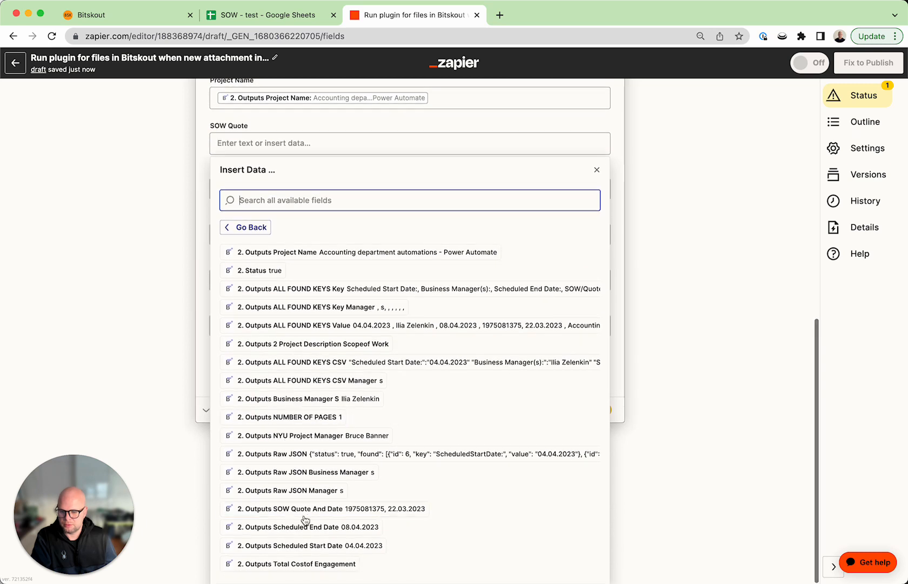
pyautogui.click(306, 508)
pyautogui.click(207, 306)
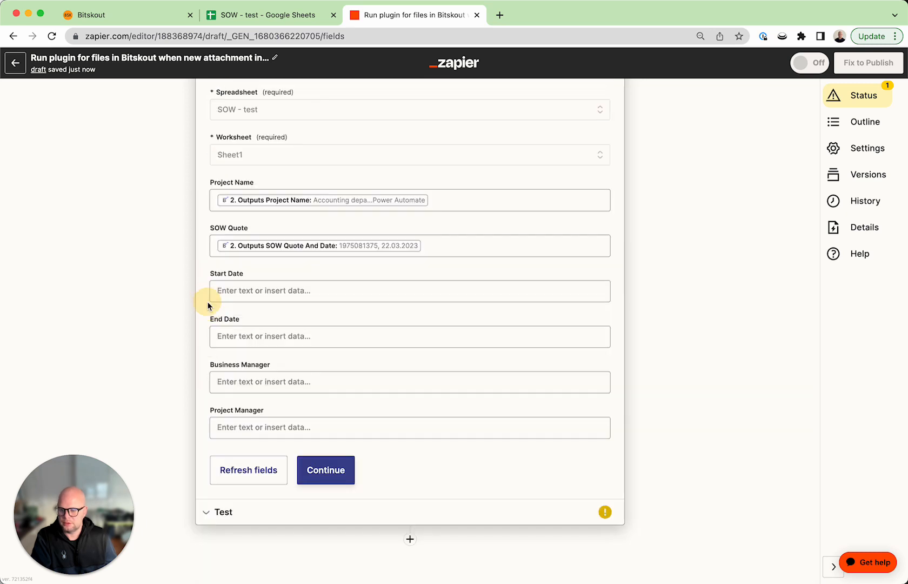
# Step: Map the Start Date column to the Bitskout step's Outputs Scheduled Start Date
pyautogui.click(285, 295)
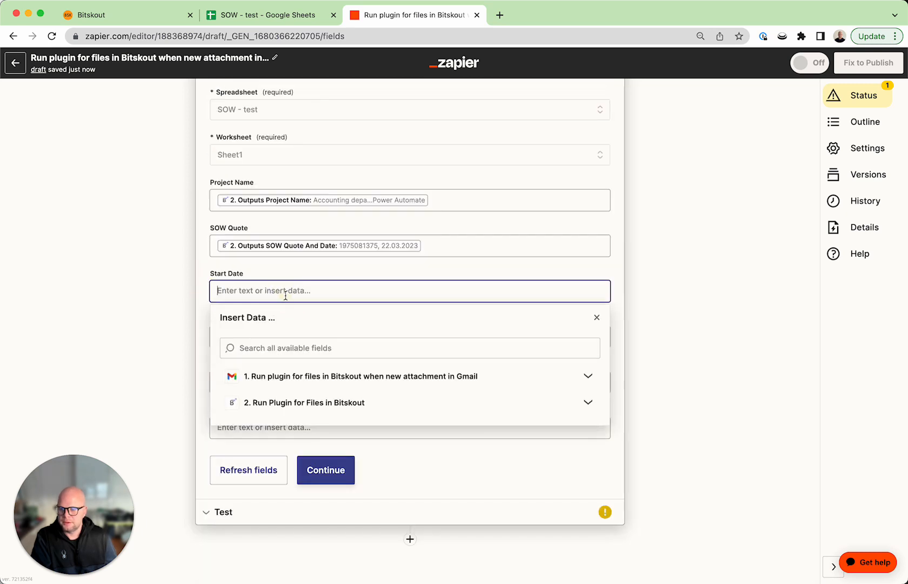
pyautogui.click(586, 402)
pyautogui.click(272, 488)
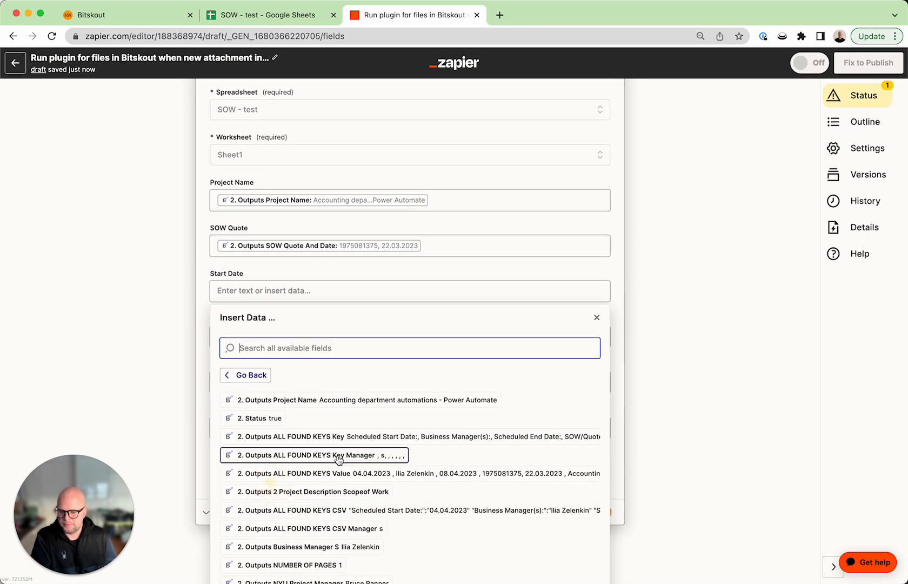
pyautogui.scroll(-3, 335, 465)
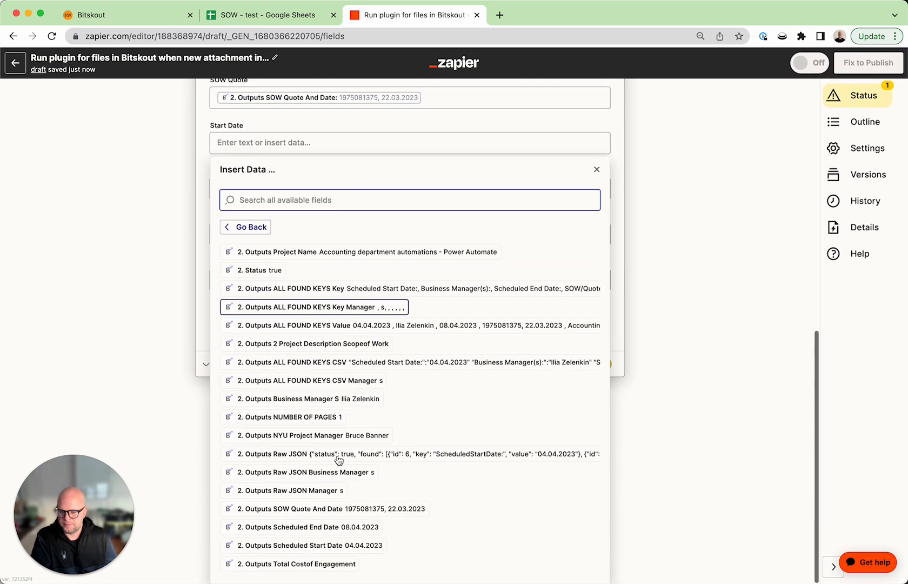
pyautogui.click(335, 546)
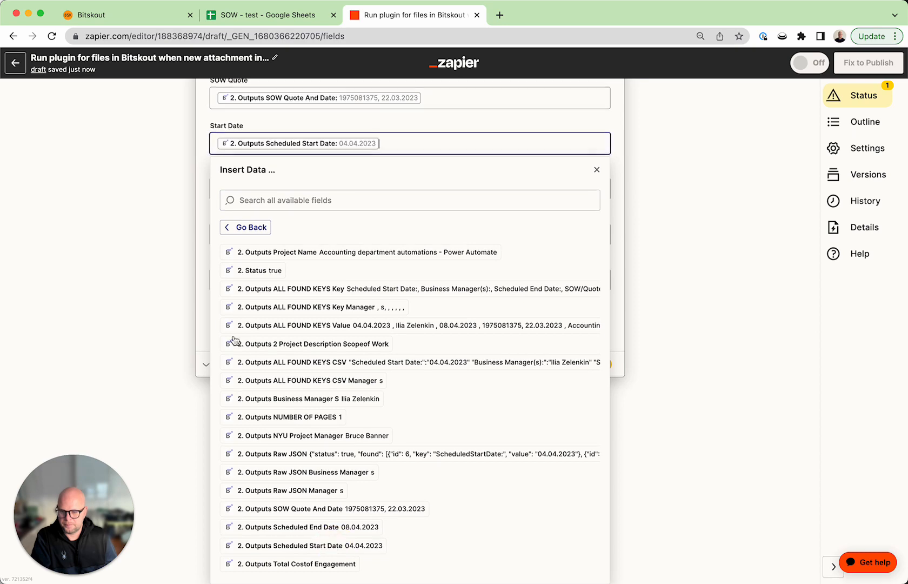
pyautogui.click(209, 281)
# Step: Map the End Date column to the Bitskout step's Outputs Scheduled End Date
pyautogui.click(286, 338)
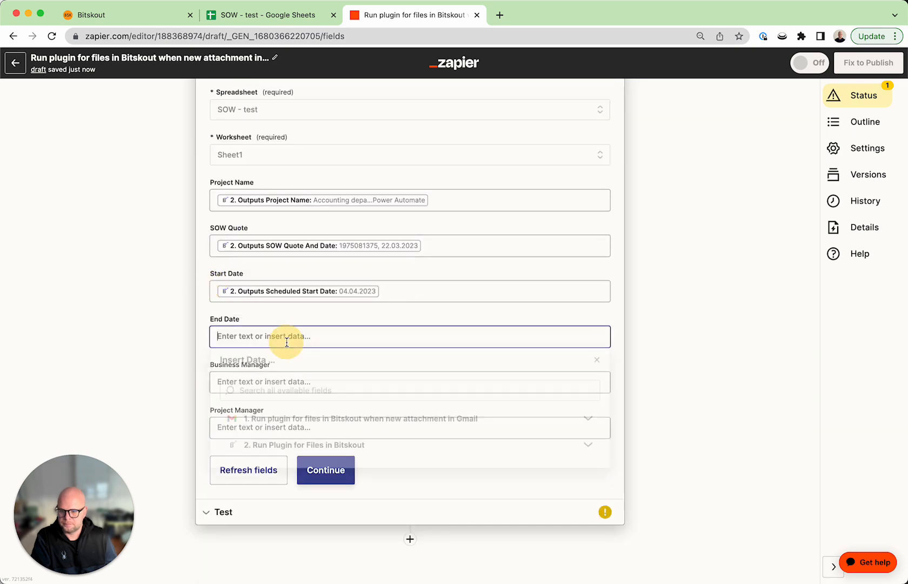
pyautogui.click(370, 448)
pyautogui.click(296, 527)
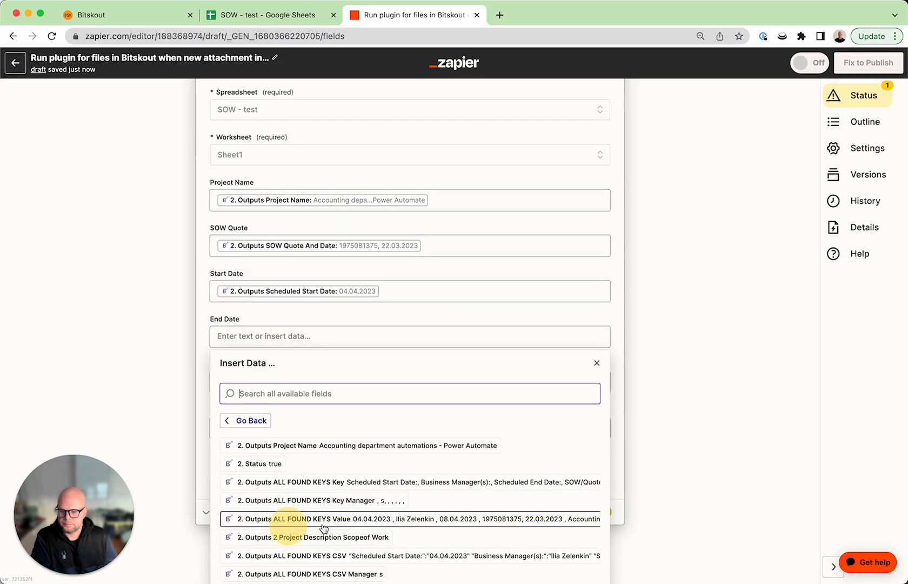
pyautogui.scroll(-4, 324, 529)
pyautogui.click(344, 526)
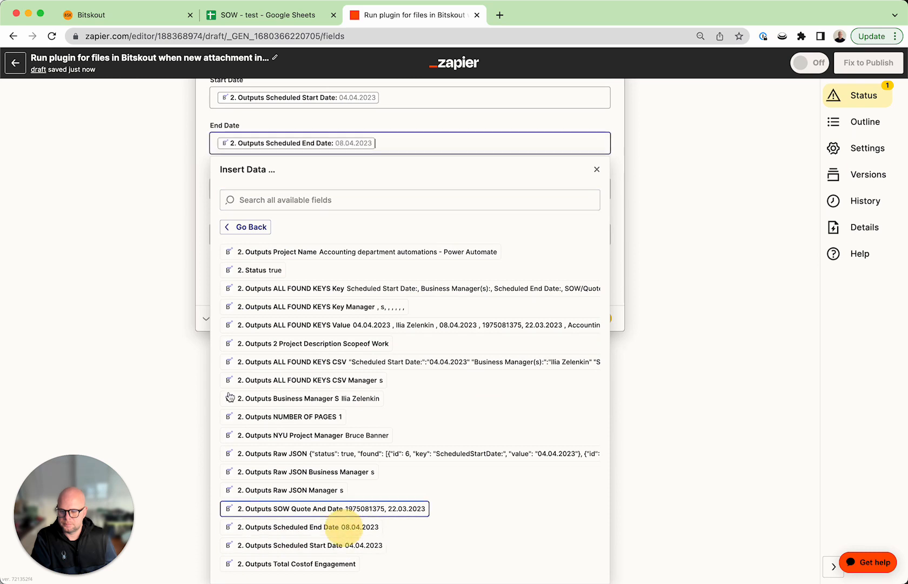
pyautogui.click(203, 267)
# Step: Map the Business Manager column to the Bitskout step's Outputs Business Manager S
pyautogui.click(324, 386)
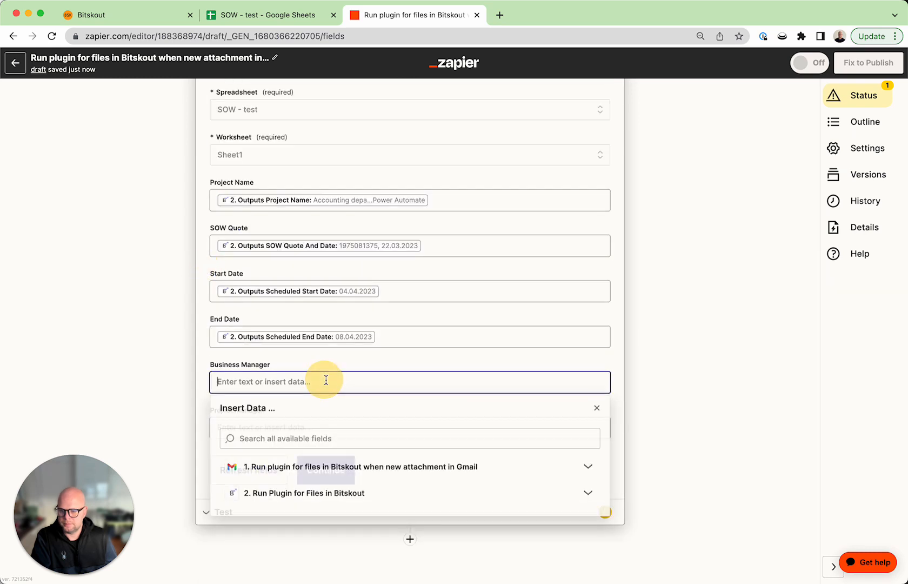
pyautogui.click(399, 492)
pyautogui.scroll(-1, 388, 542)
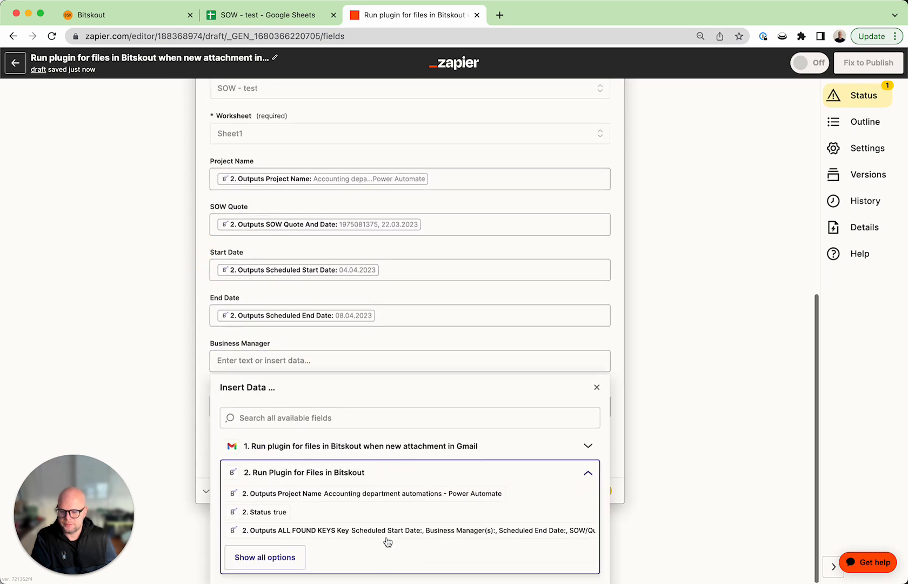
pyautogui.click(276, 562)
pyautogui.scroll(-4, 330, 519)
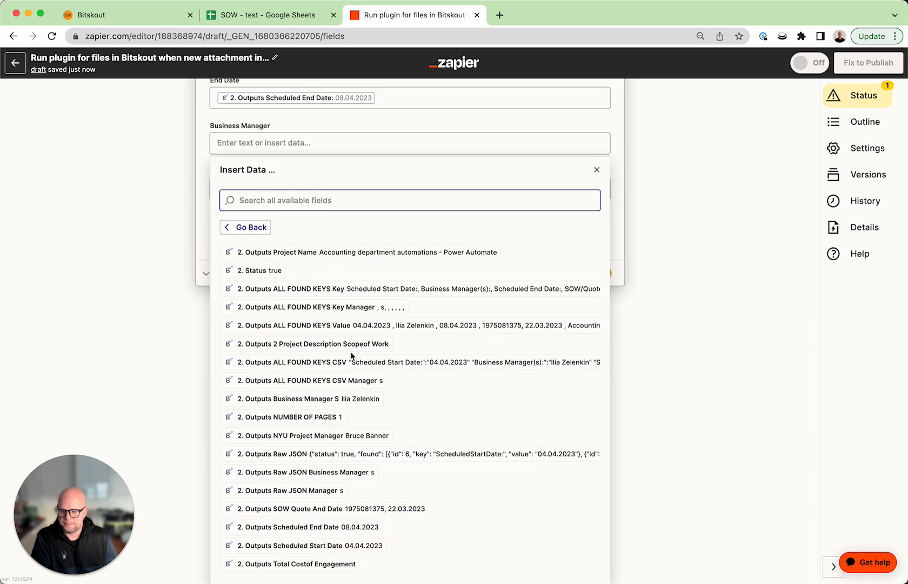
pyautogui.hscroll(1, 355, 432)
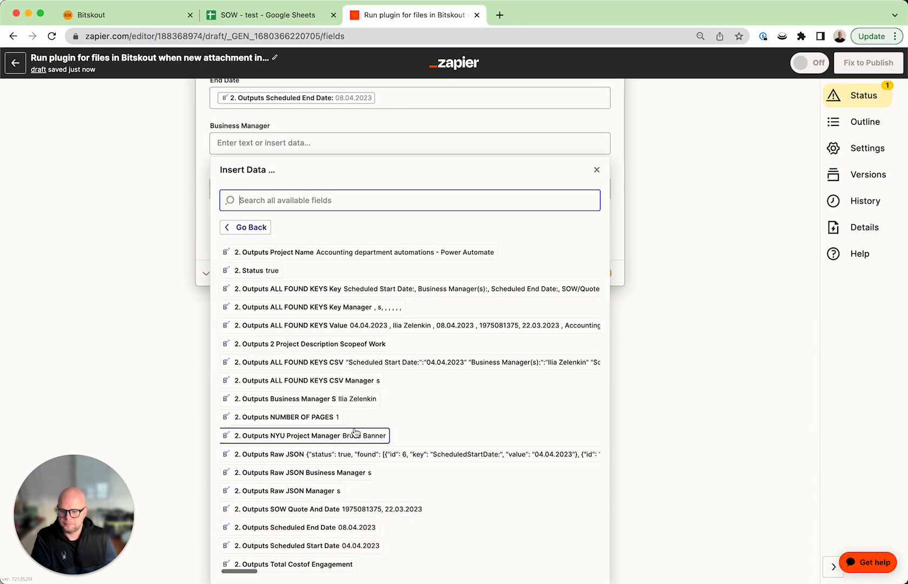
pyautogui.click(352, 399)
pyautogui.click(206, 212)
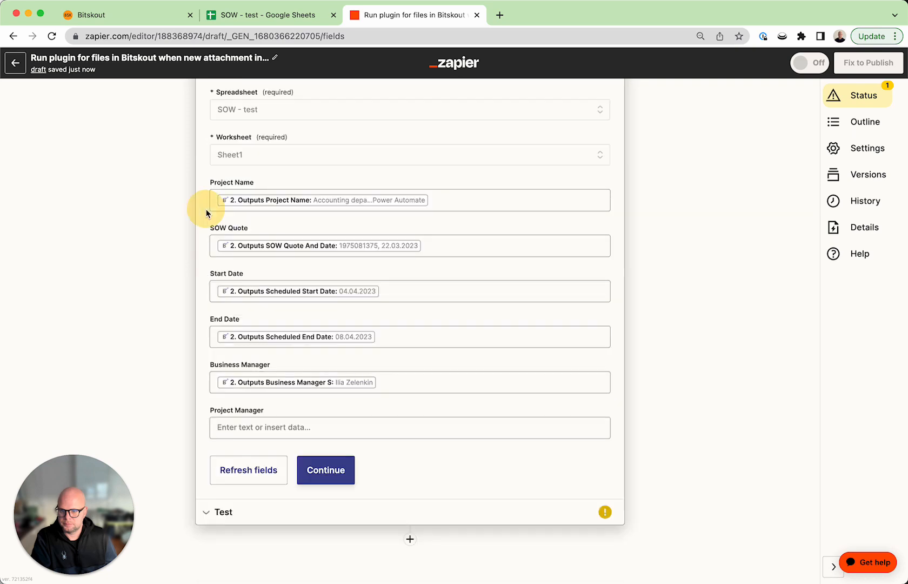
# Step: Map the Project Manager column to the Bitskout step's Outputs NYU Project Manager
pyautogui.click(259, 425)
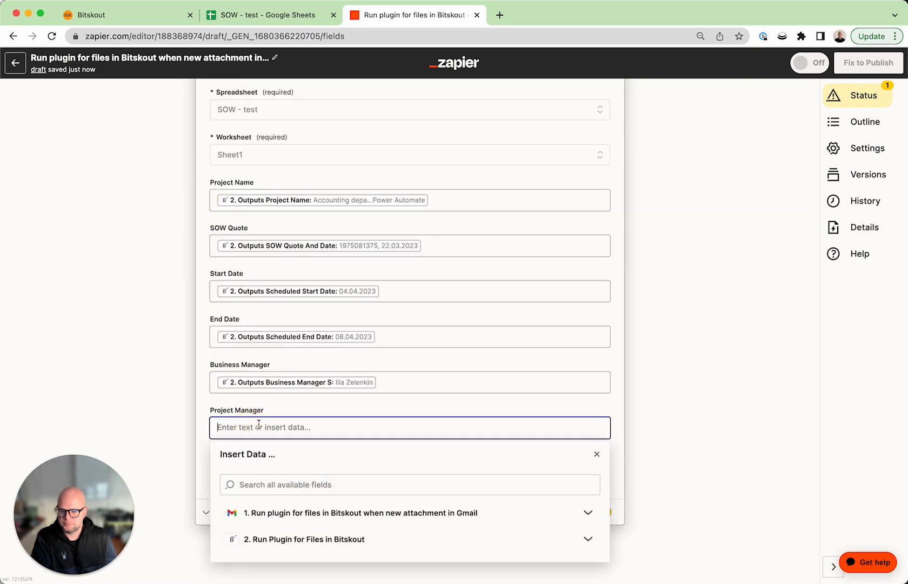
pyautogui.click(320, 539)
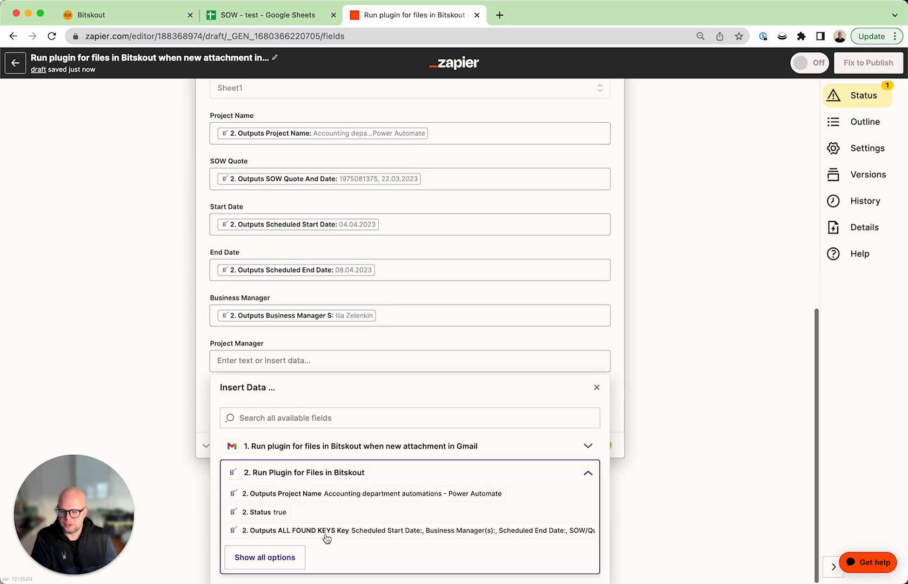
pyautogui.click(282, 556)
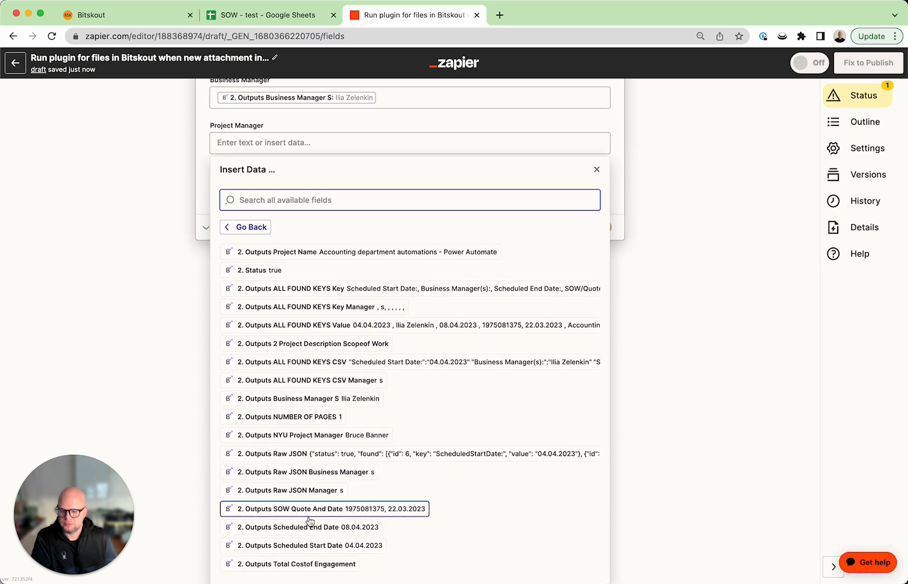
pyautogui.click(329, 436)
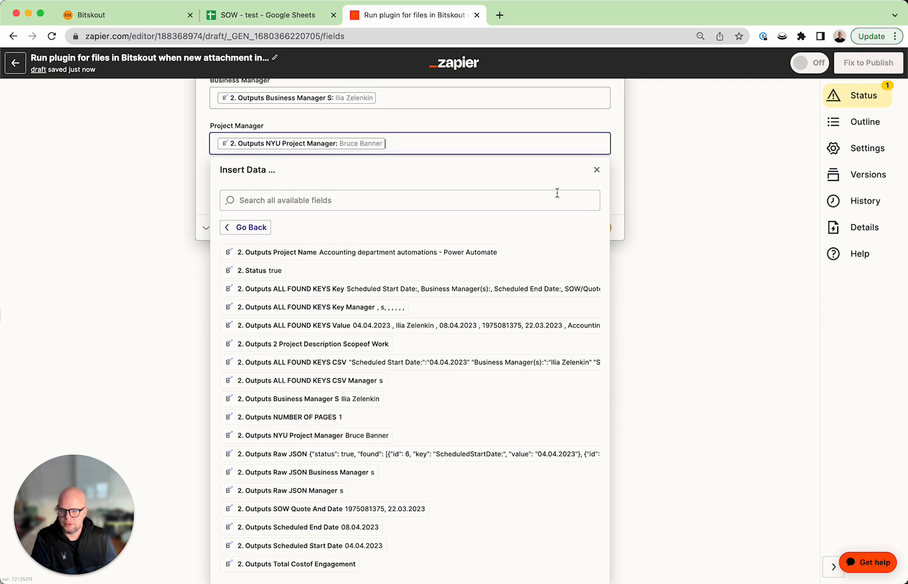
pyautogui.click(618, 194)
# Step: Continue to the Google Sheets action's test, run it, and switch to the SOW - test spreadsheet to check the created row
pyautogui.click(335, 478)
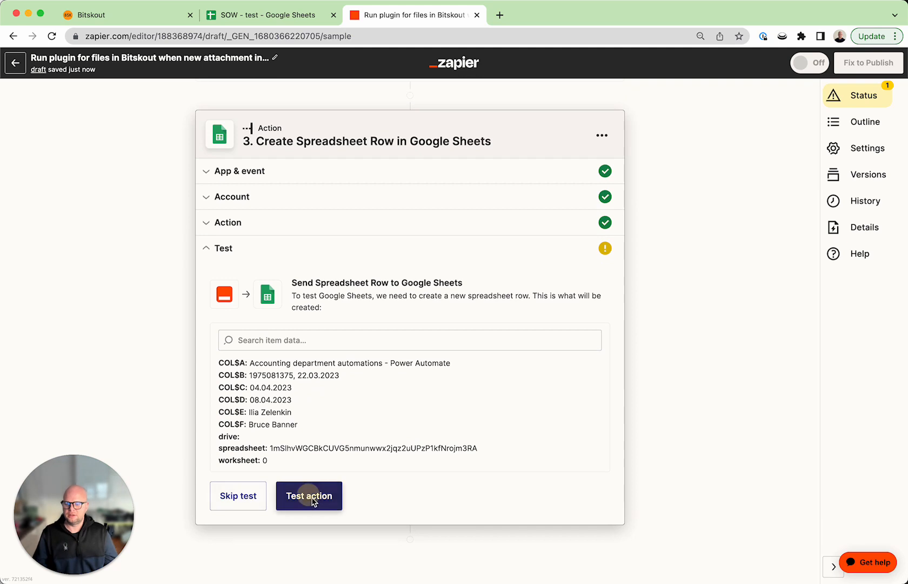
pyautogui.click(308, 497)
pyautogui.click(274, 14)
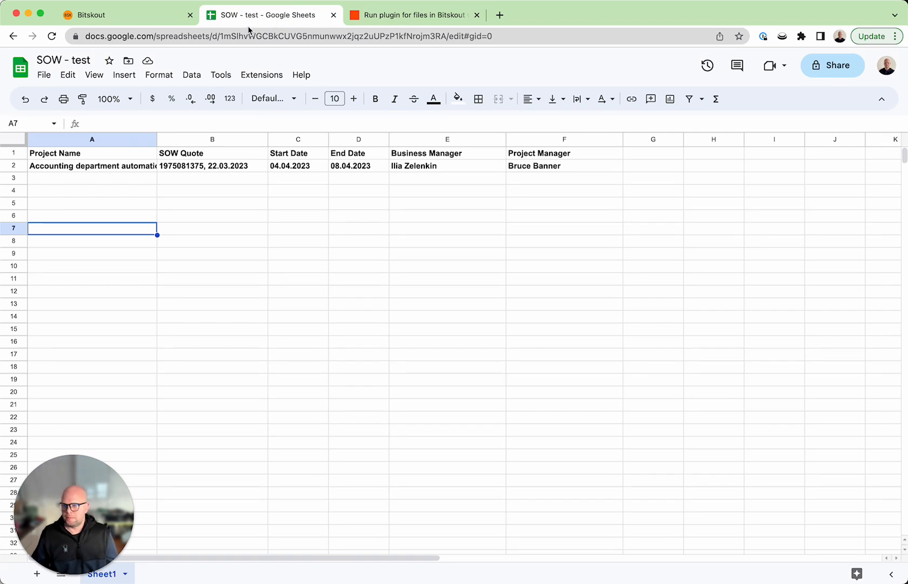
# Step: Return to the Zap in Zapier and review its steps and the Google Sheets test result
pyautogui.click(375, 14)
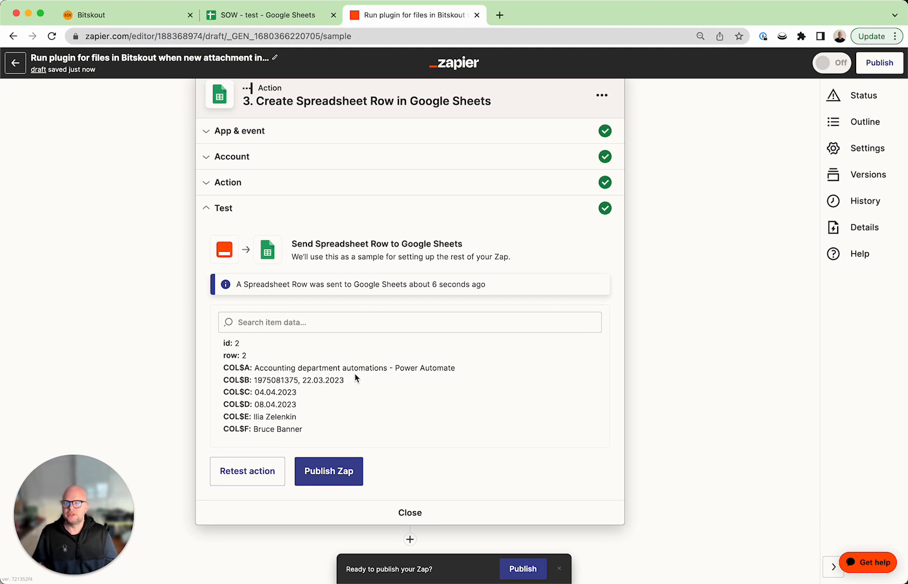
pyautogui.scroll(3, 346, 330)
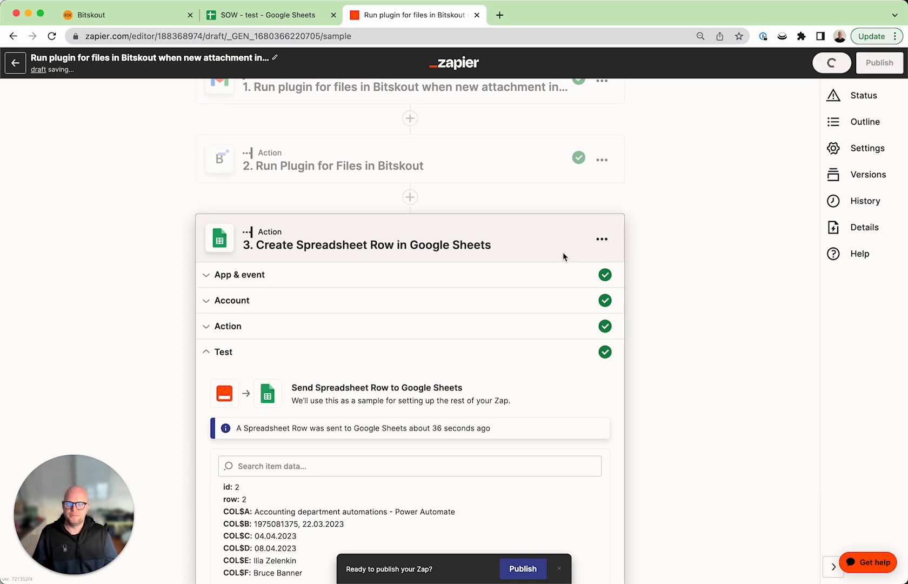
pyautogui.scroll(-3, 516, 268)
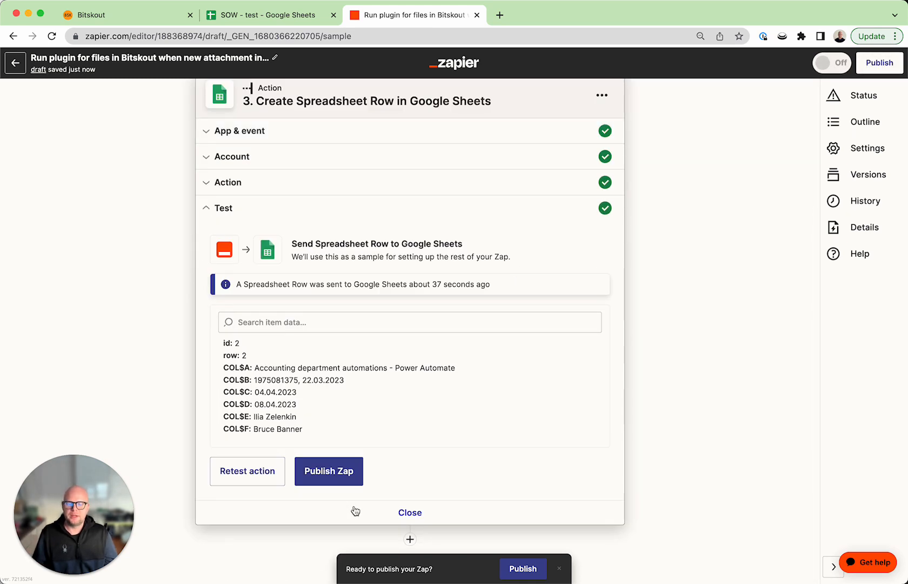